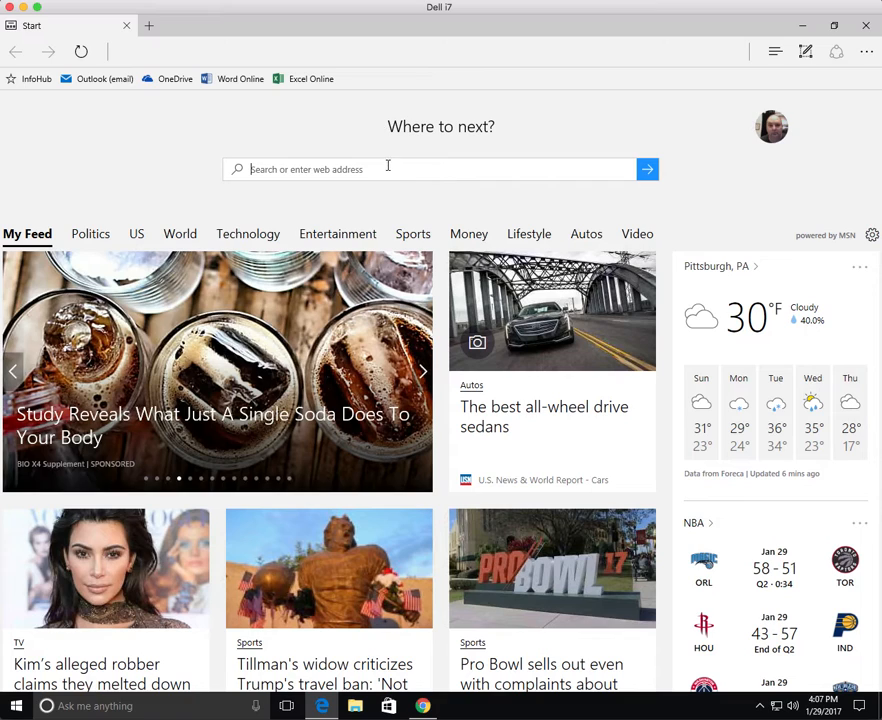
Go to portal.office.com in Edge to reach the Office 365 sign-in page.
text(portal.)
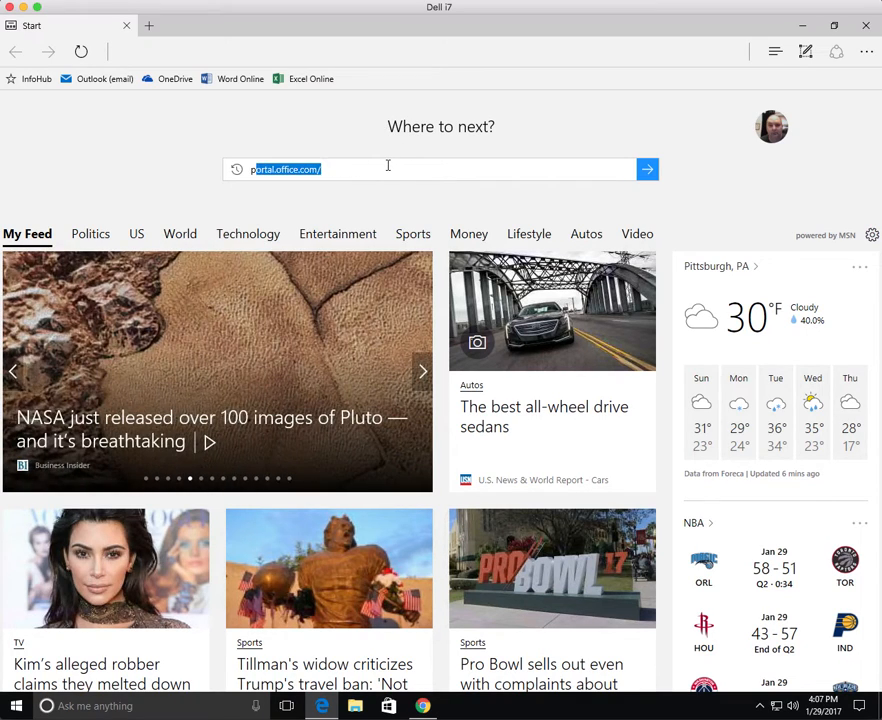
text(office.co)
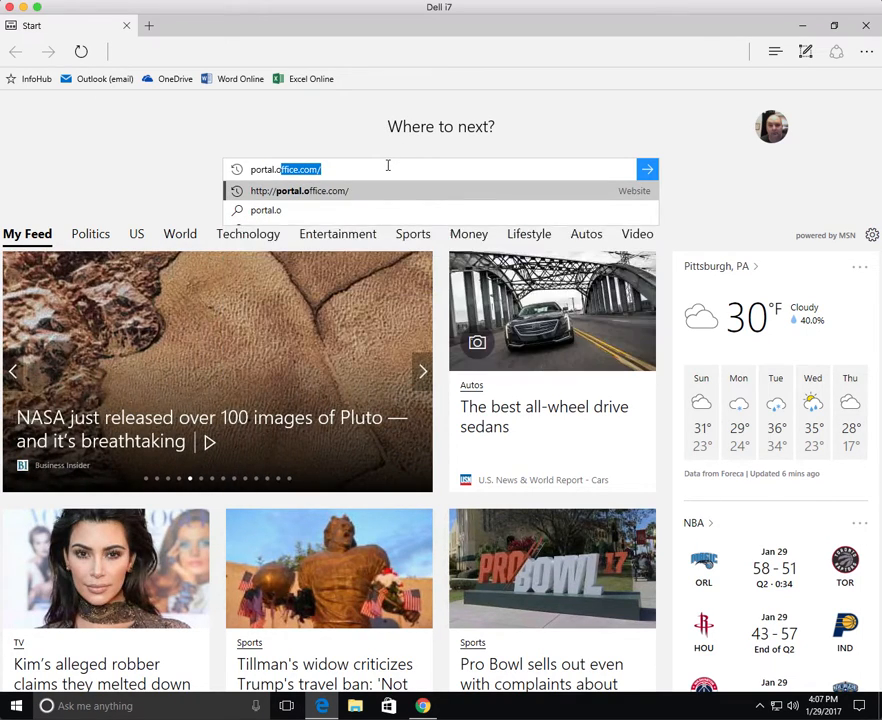
key(Return)
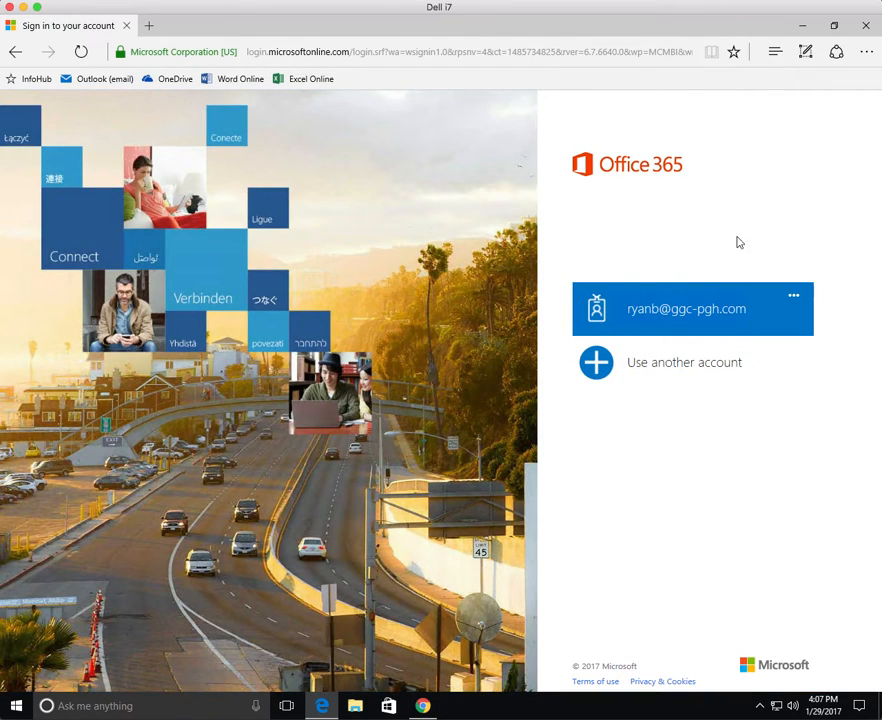
Sign in under another account, entering the work email and password.
click(672, 310)
click(698, 374)
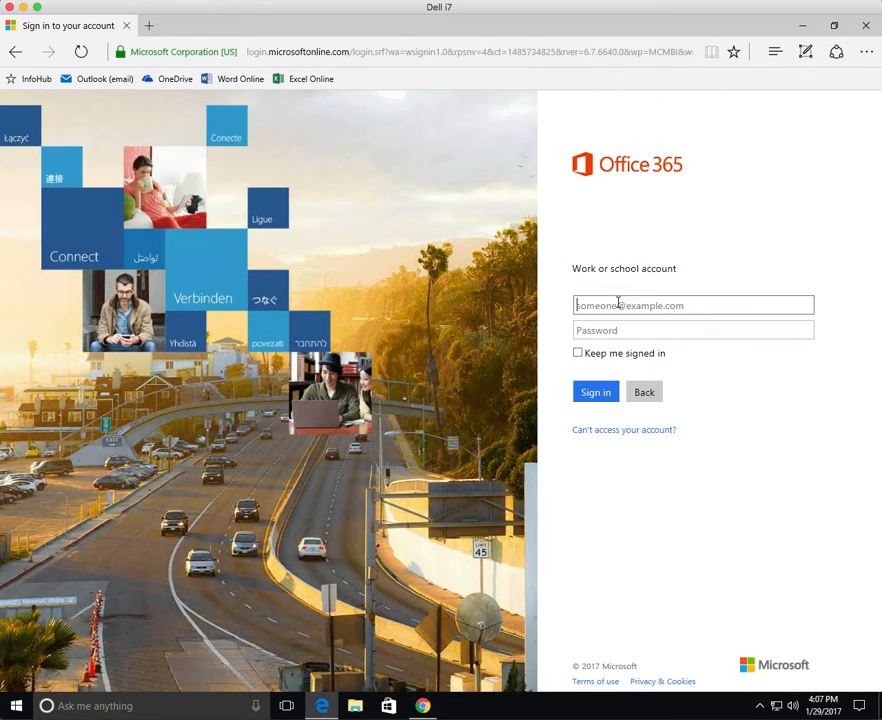
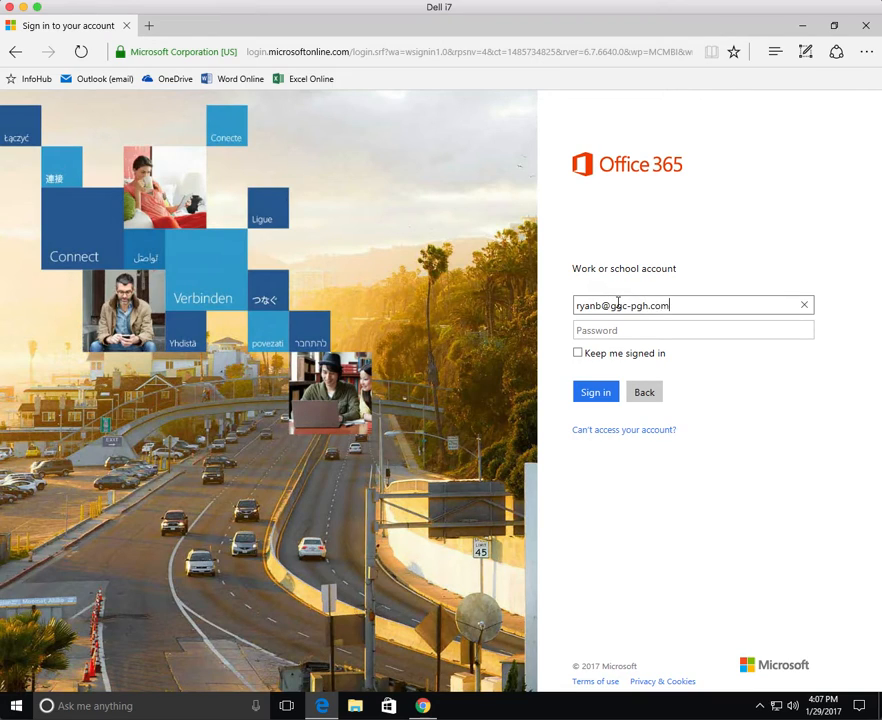
key(Tab)
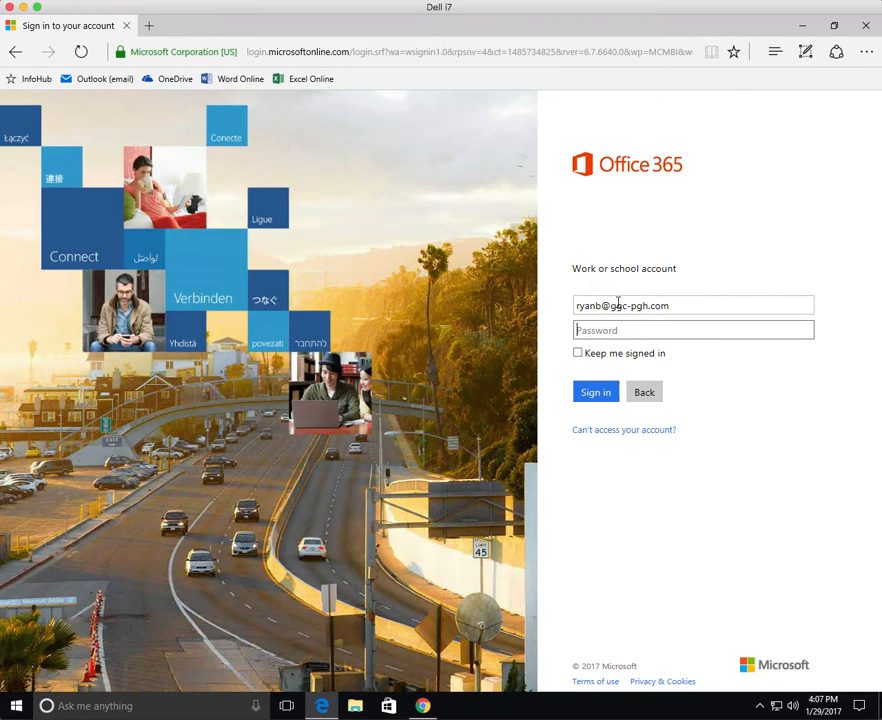
text(••••••••••)
key(Return)
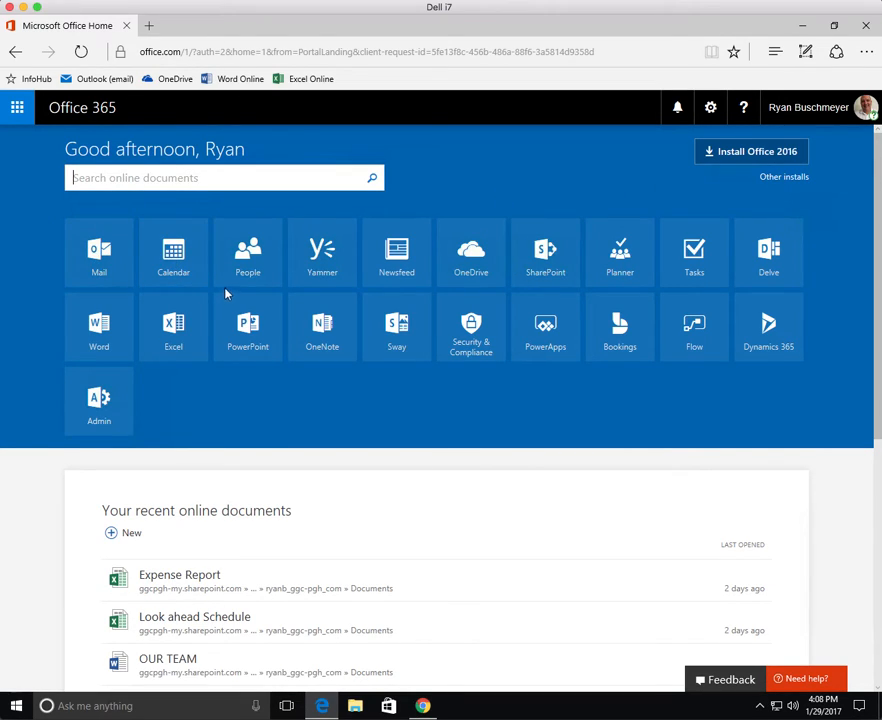
click(99, 254)
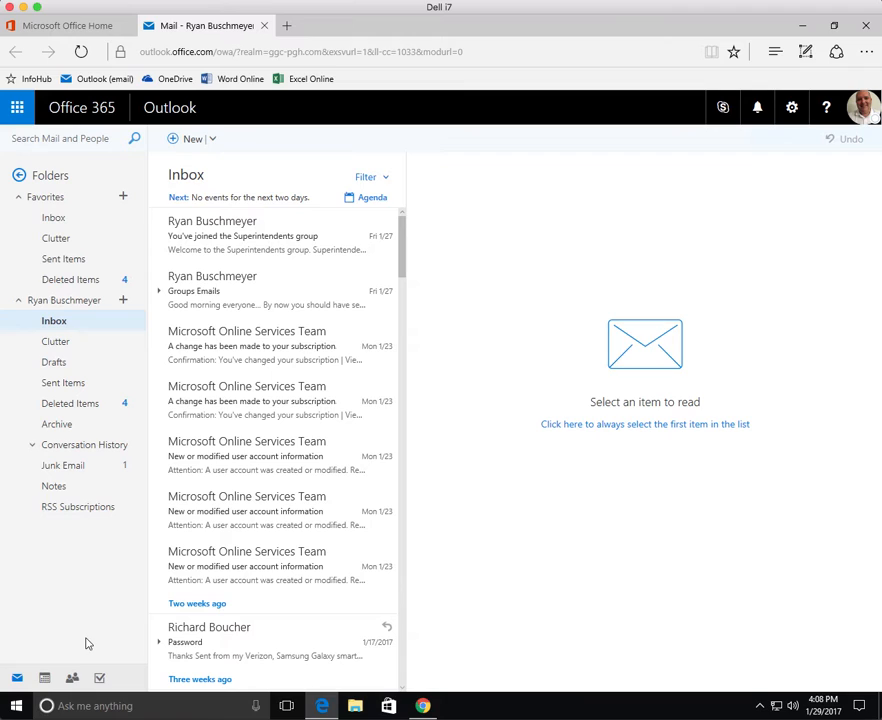
click(44, 680)
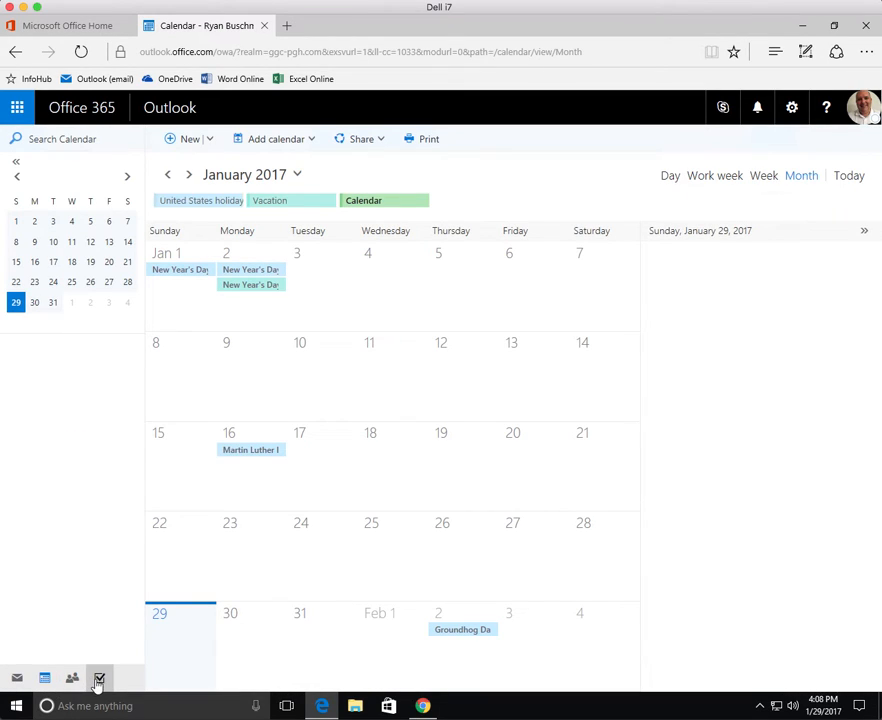
click(100, 680)
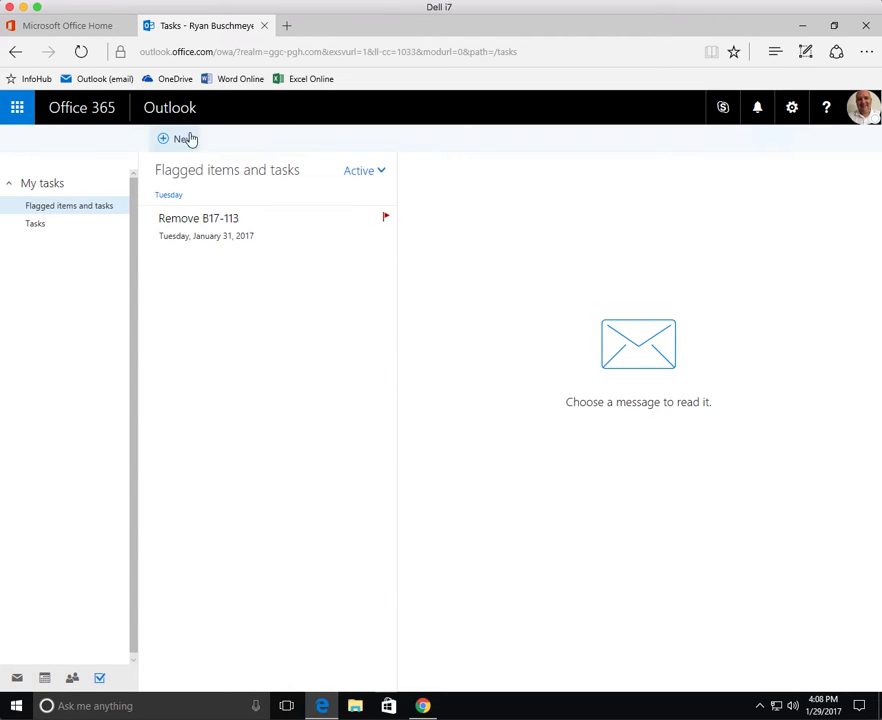
click(264, 25)
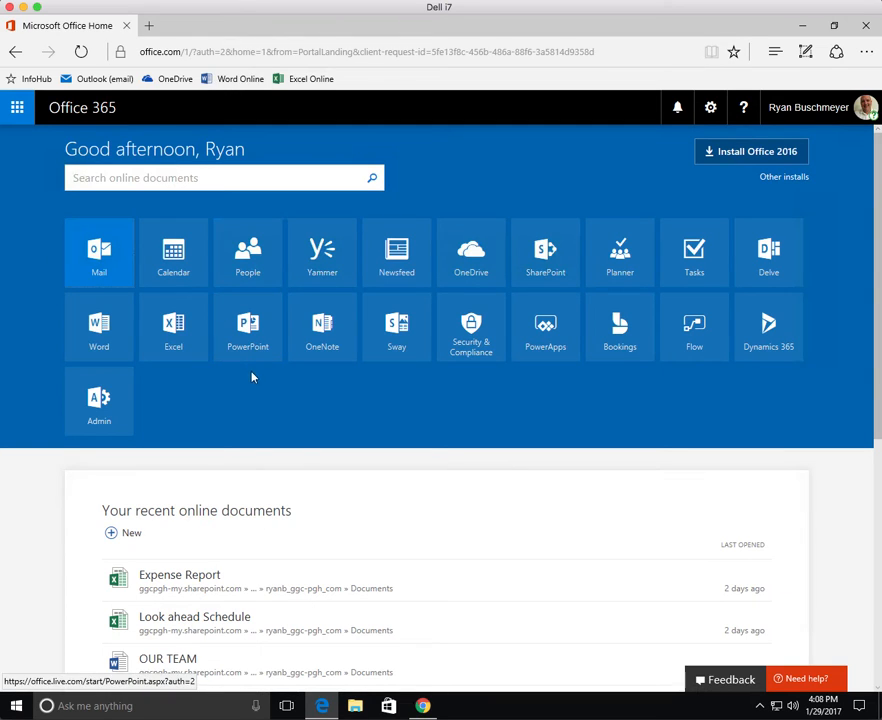
click(105, 255)
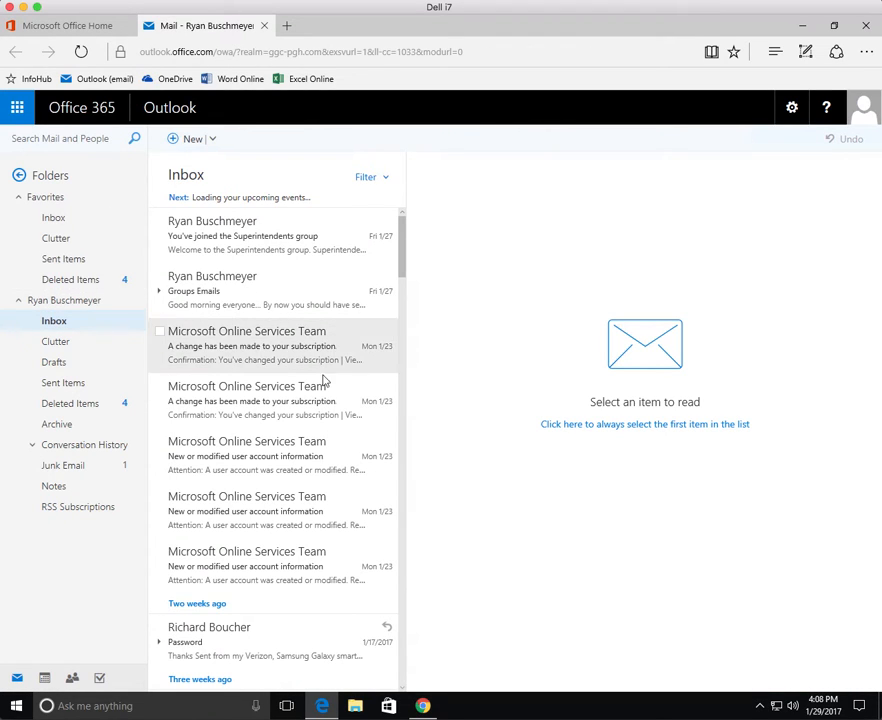
click(183, 142)
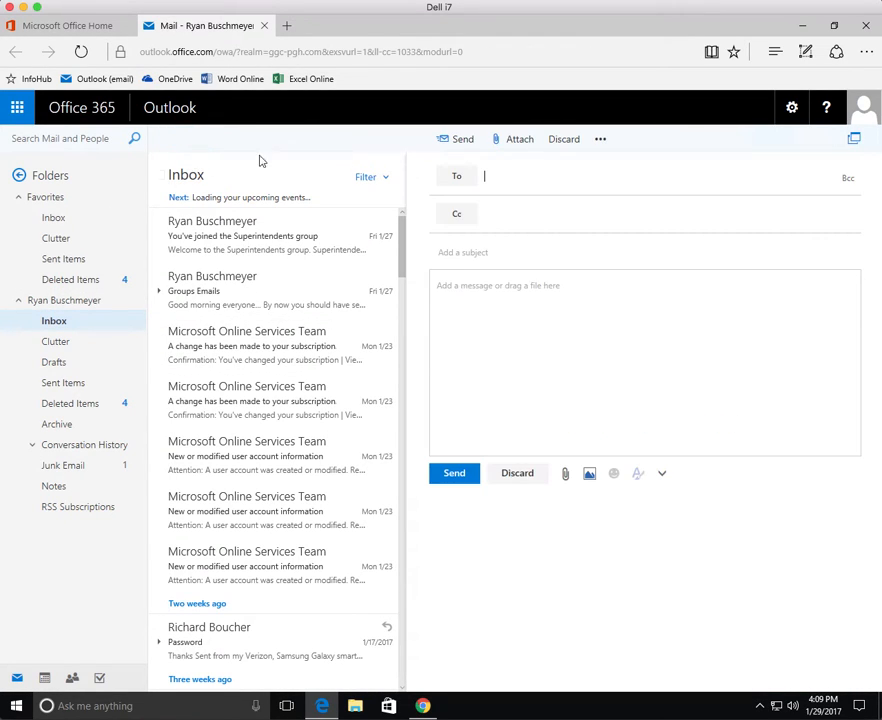
text(melanie)
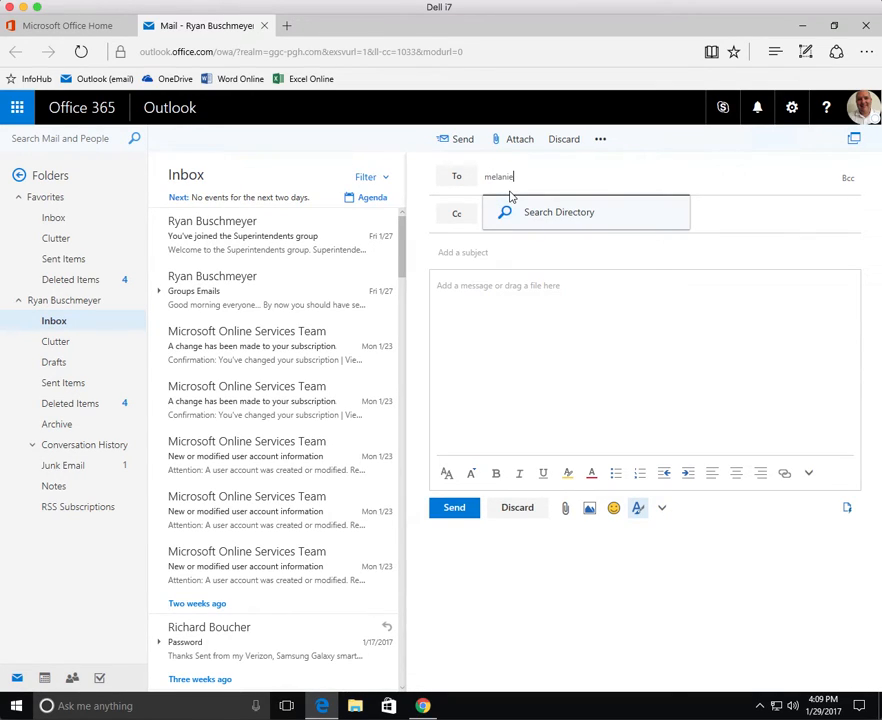
click(574, 217)
click(568, 219)
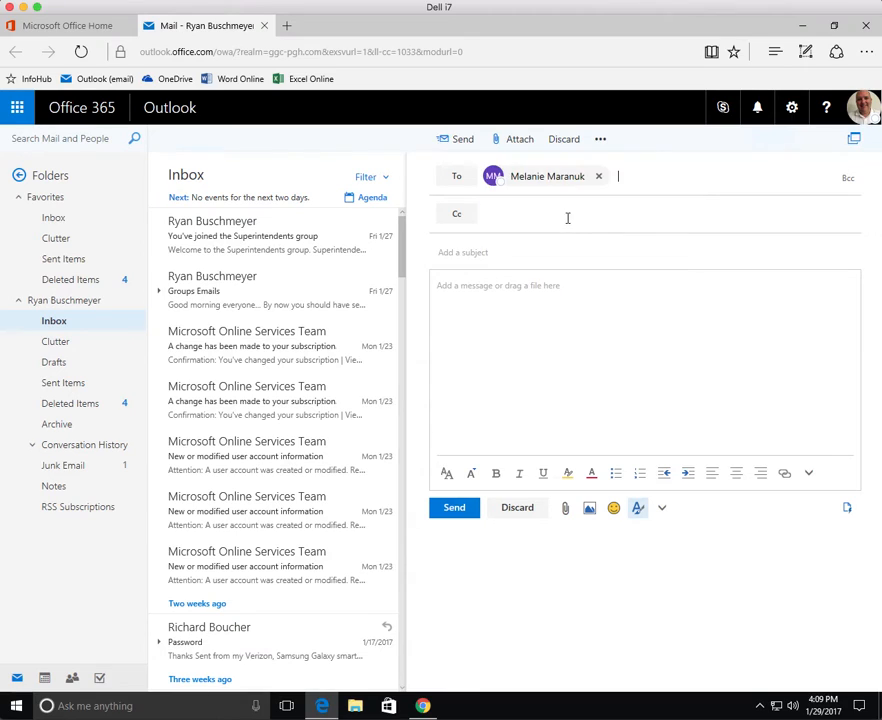
click(566, 319)
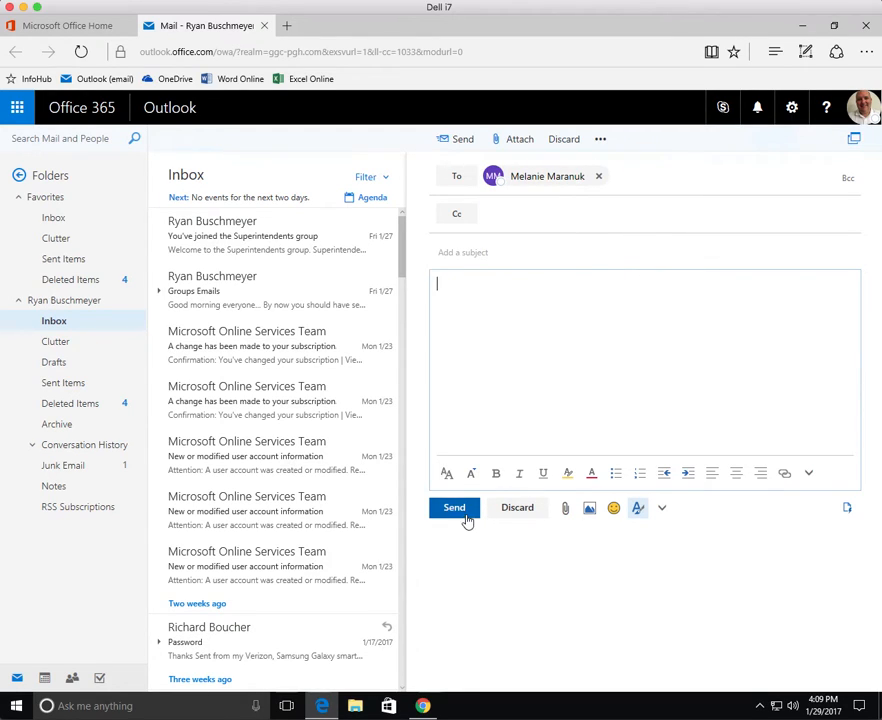
click(528, 509)
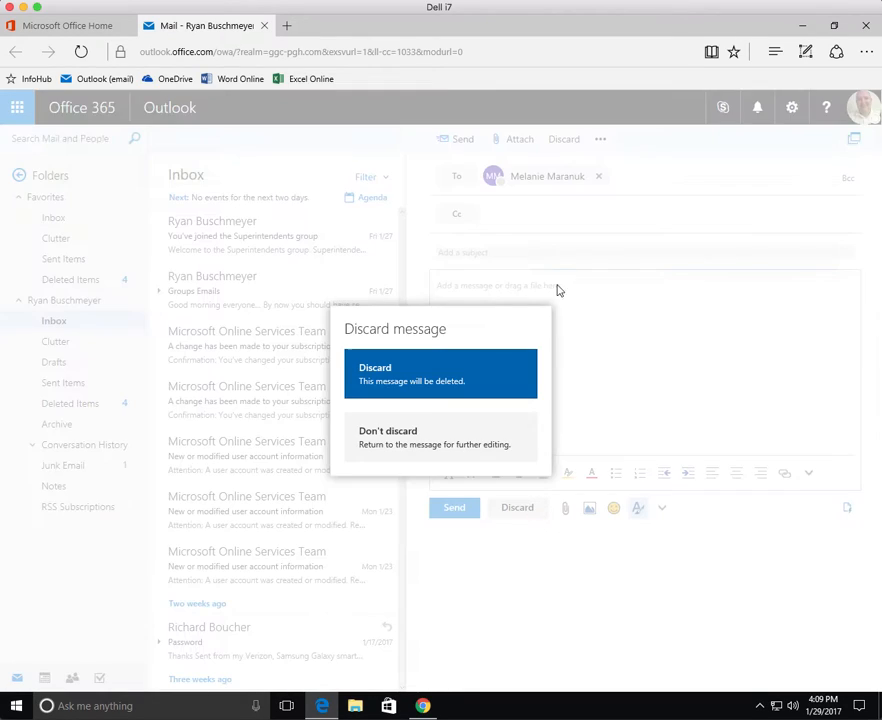
click(402, 392)
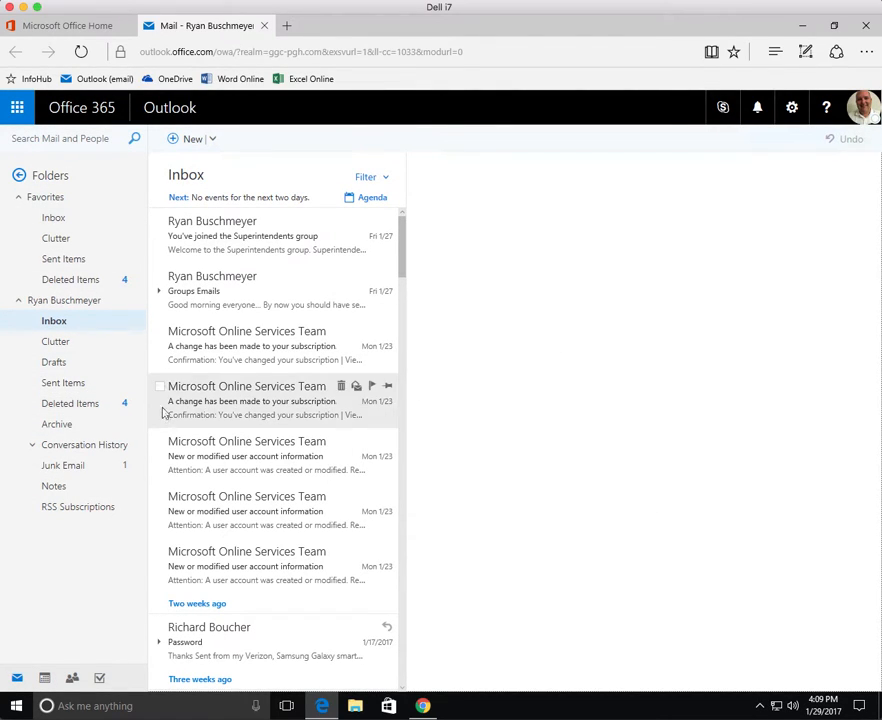
click(254, 258)
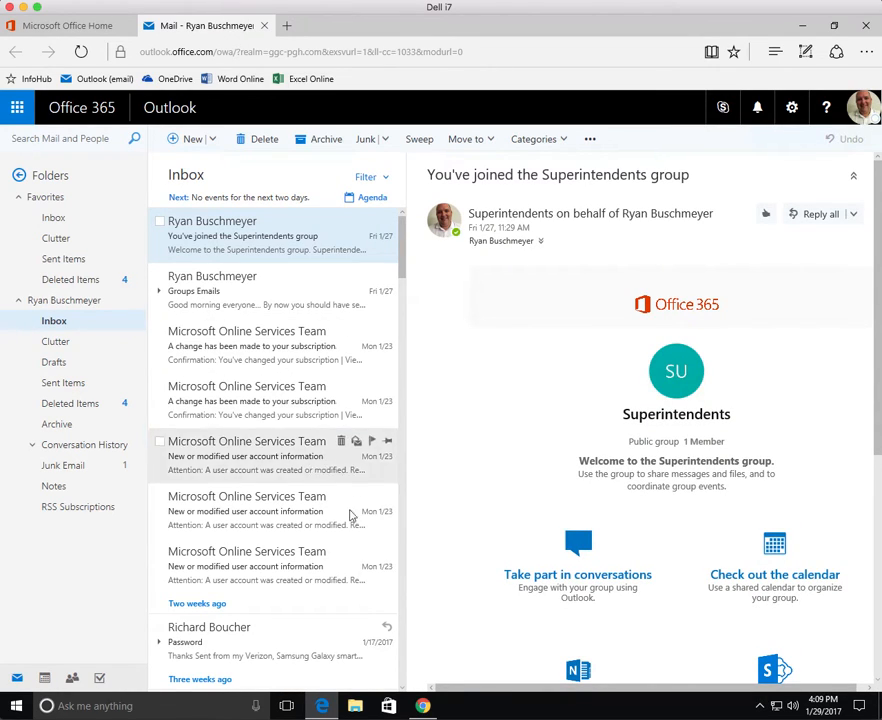
click(265, 25)
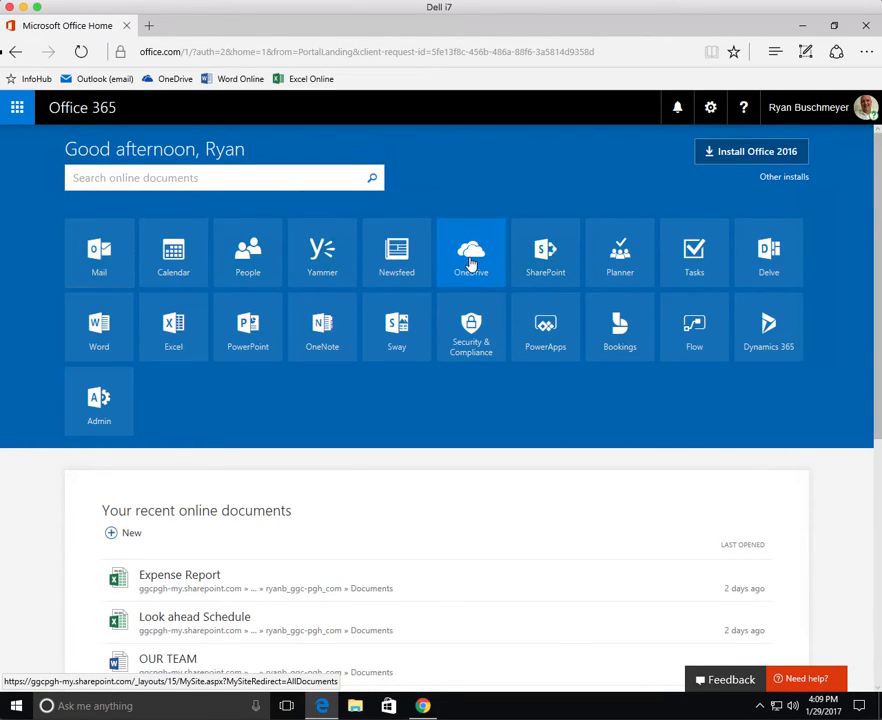
Launch OneDrive from the Office 365 home page tiles.
click(471, 263)
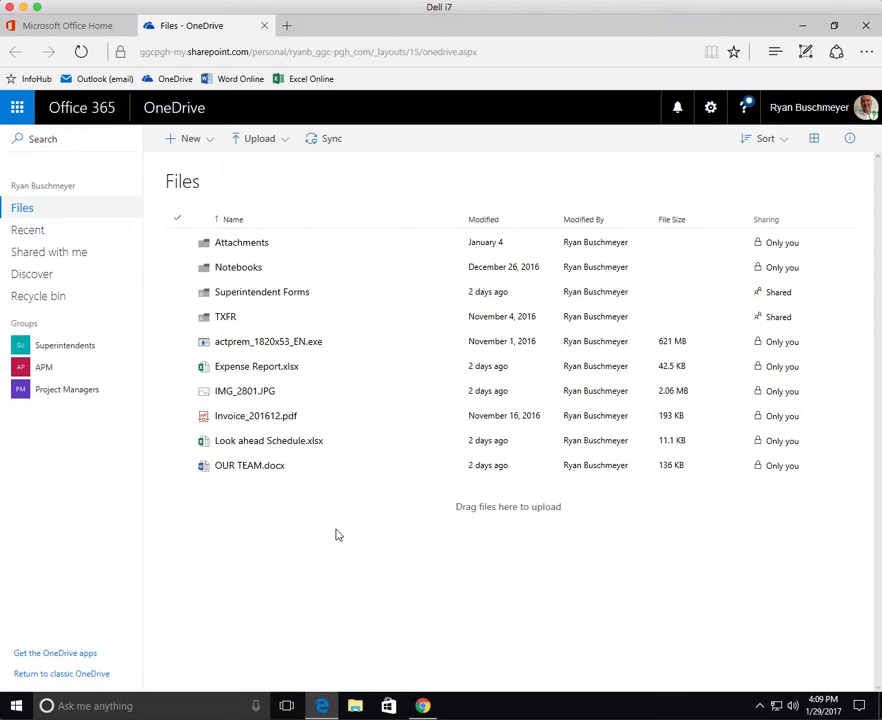
click(208, 139)
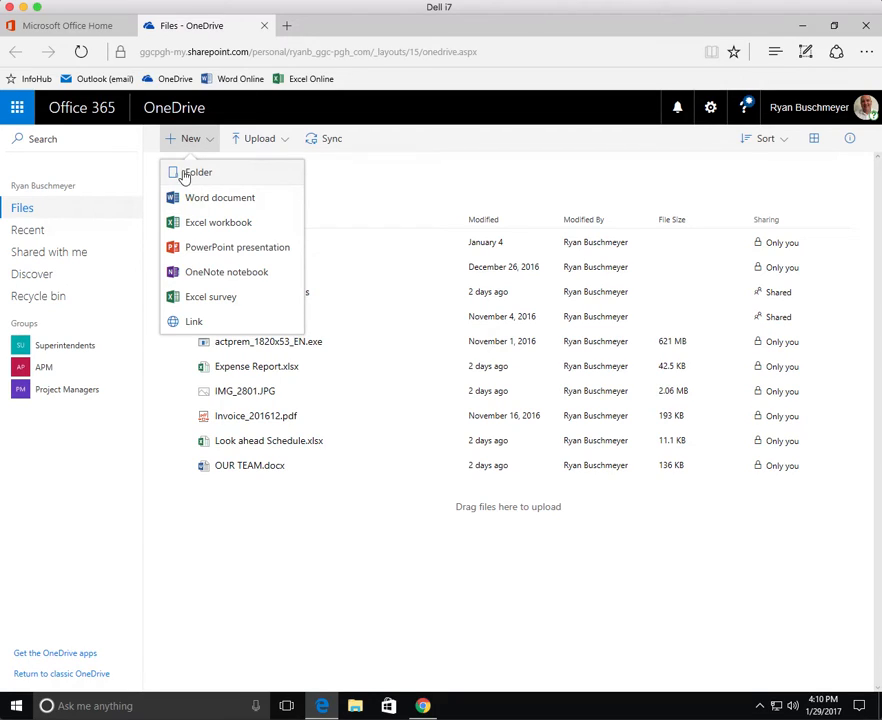
click(288, 141)
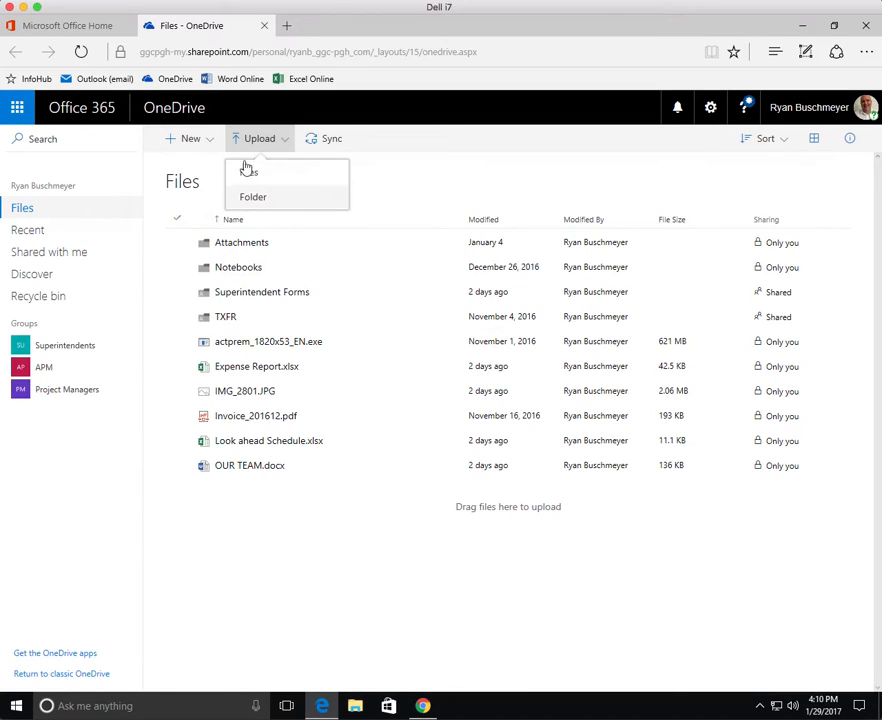
click(463, 205)
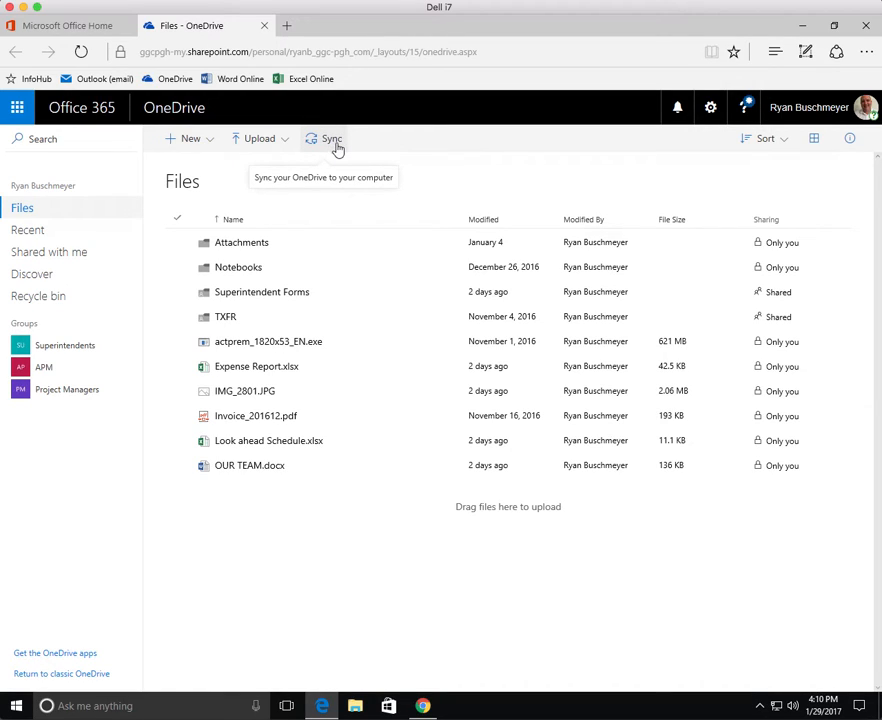
click(370, 515)
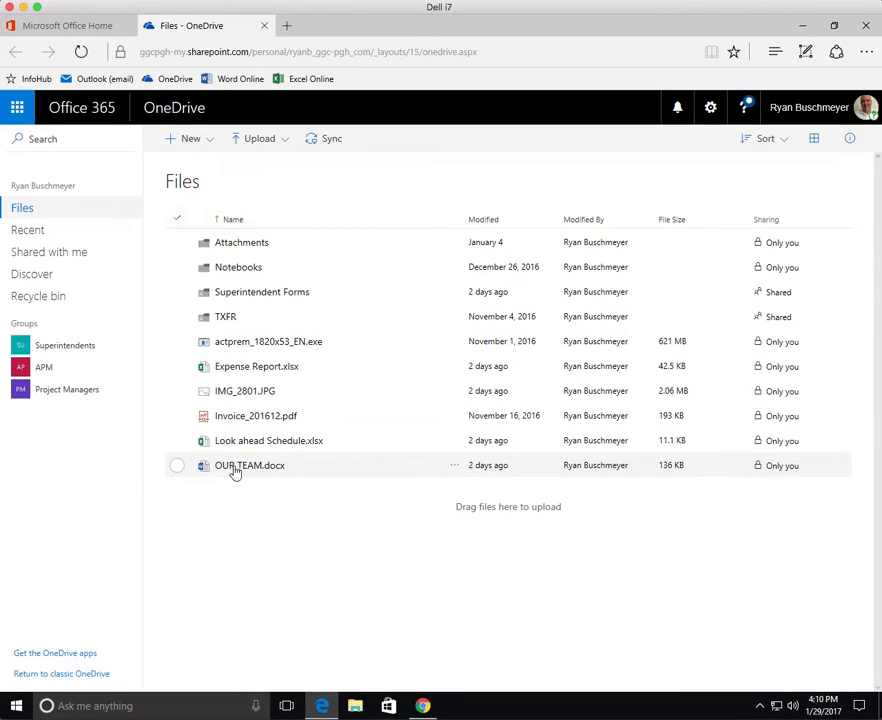
Open OUR TEAM.docx in Word Online with accessibility mode, editing it in the browser.
click(245, 468)
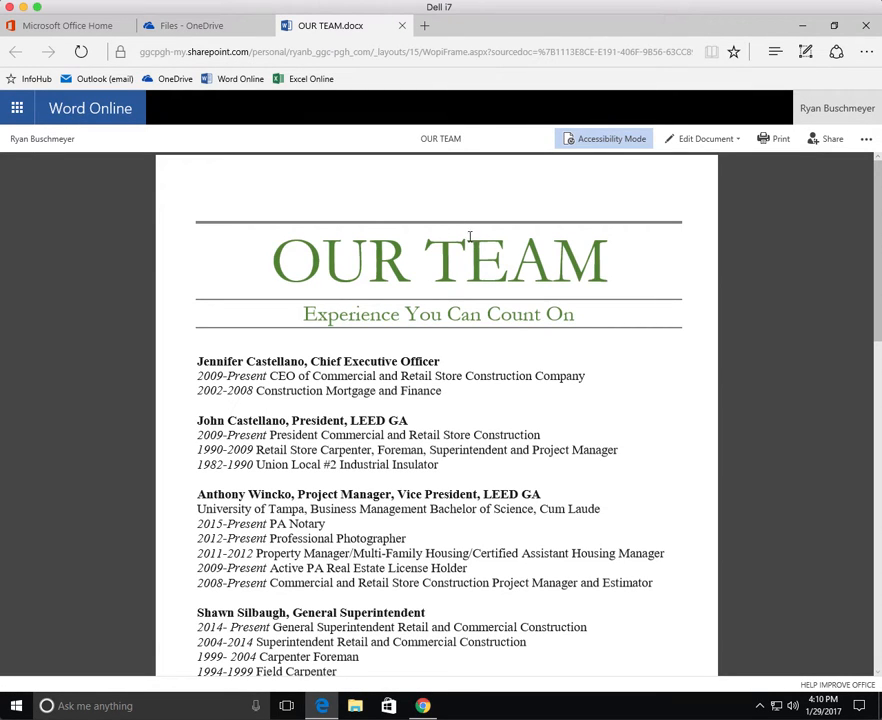
click(594, 144)
click(713, 143)
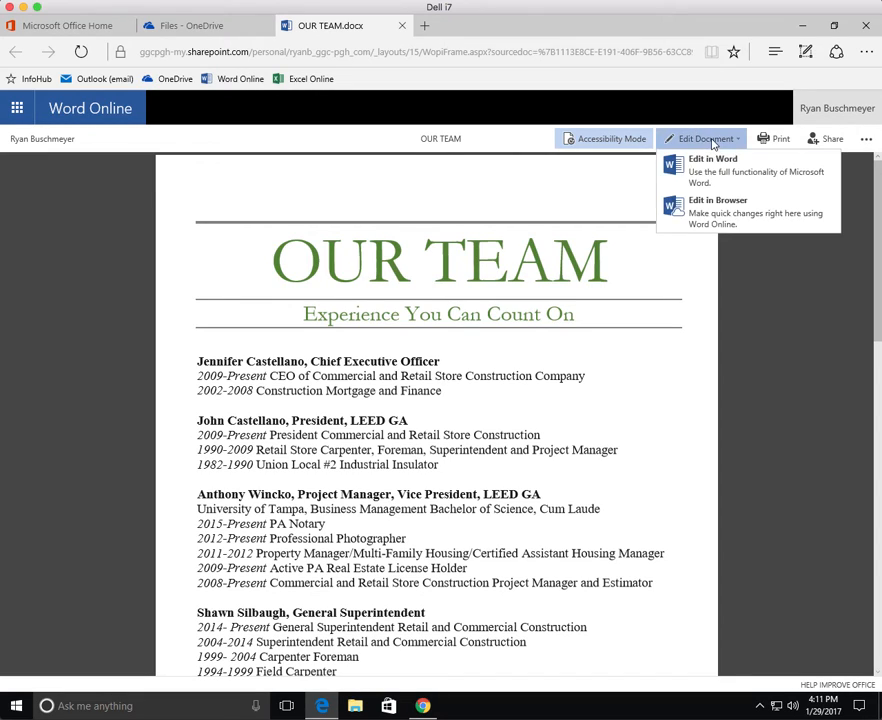
click(743, 207)
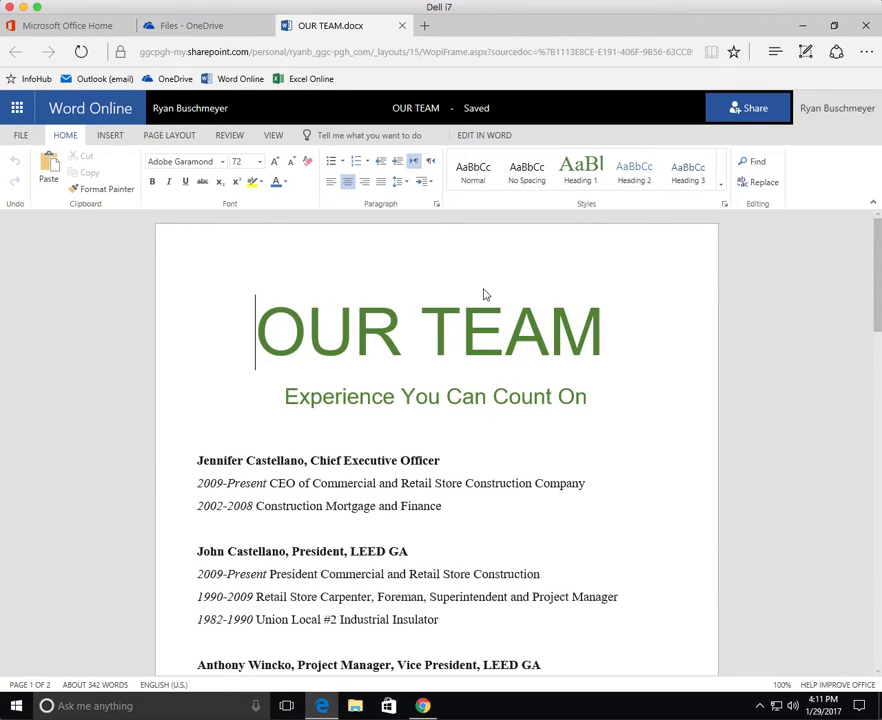
Replace OUR with GREEN in the title, then close the document tab.
drag(258, 330, 383, 332)
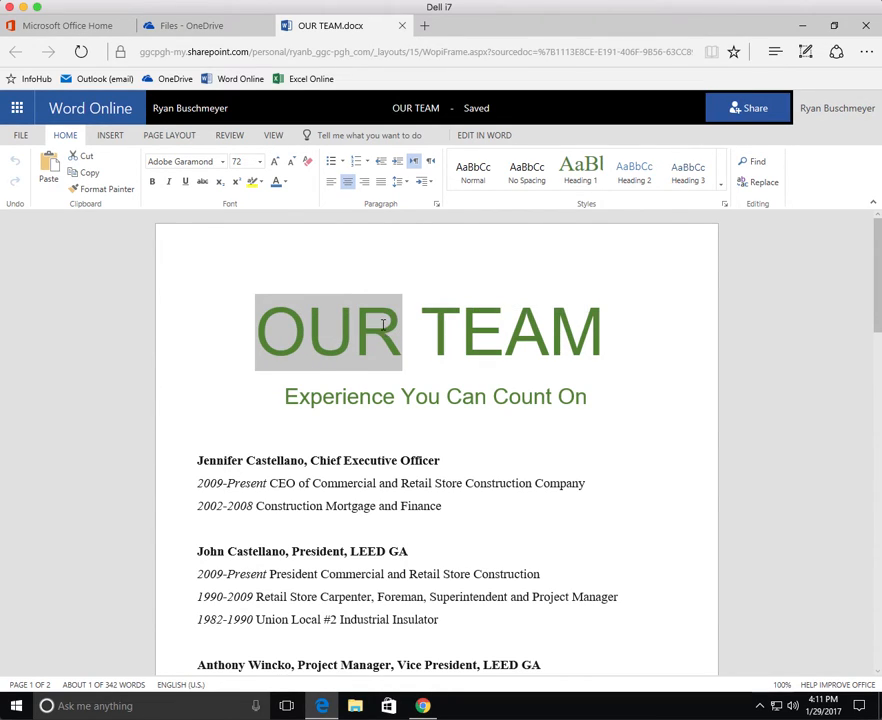
text(GREEN)
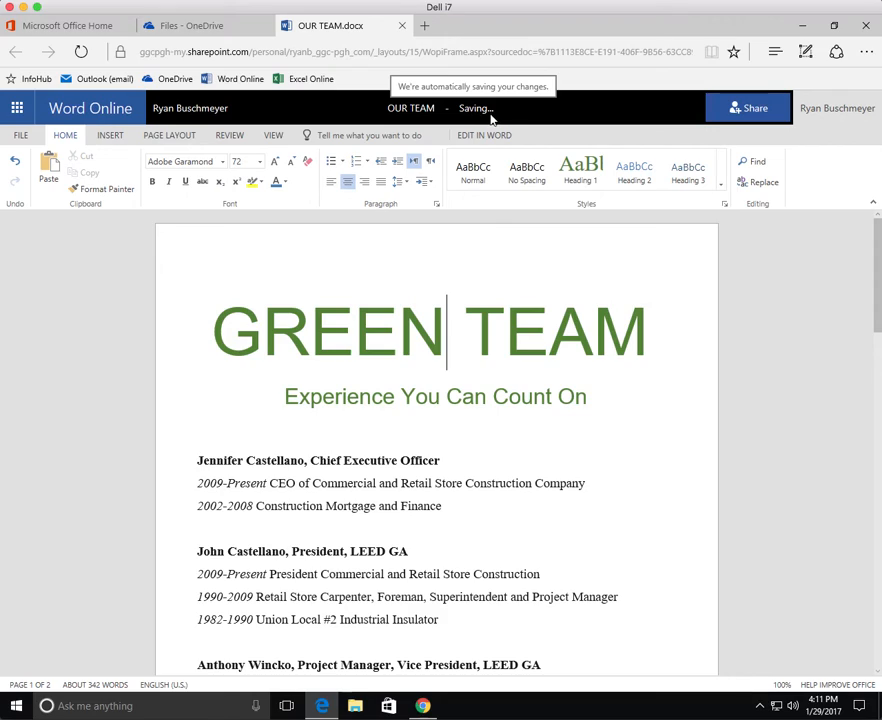
click(493, 396)
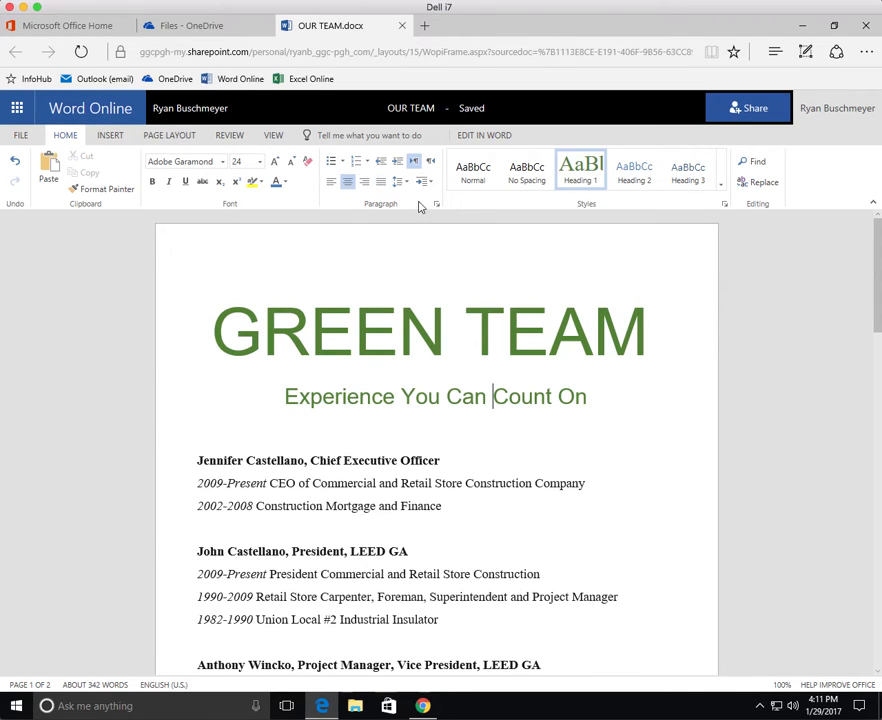
click(402, 27)
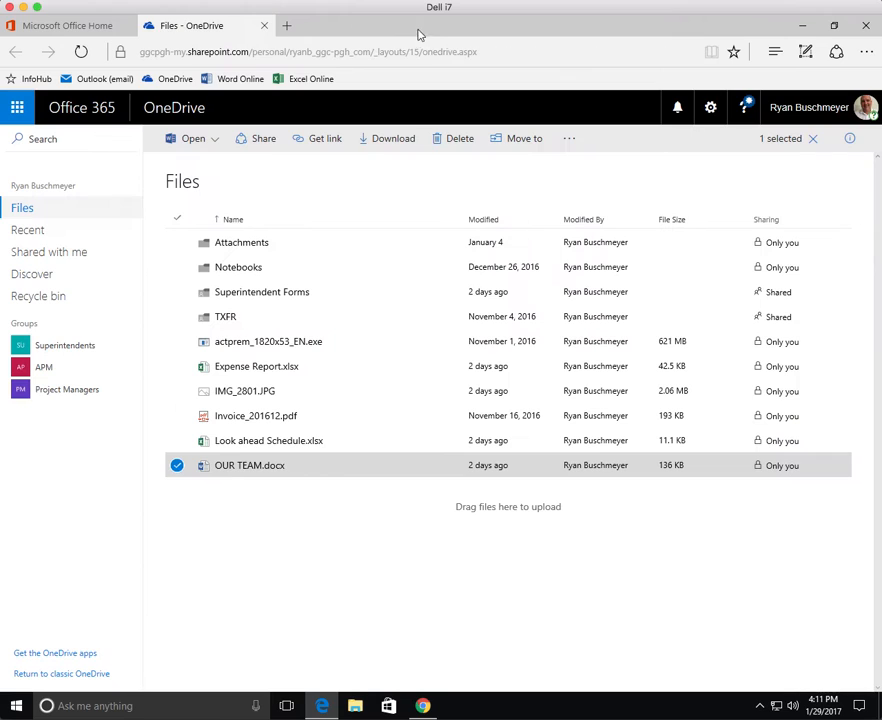
click(240, 467)
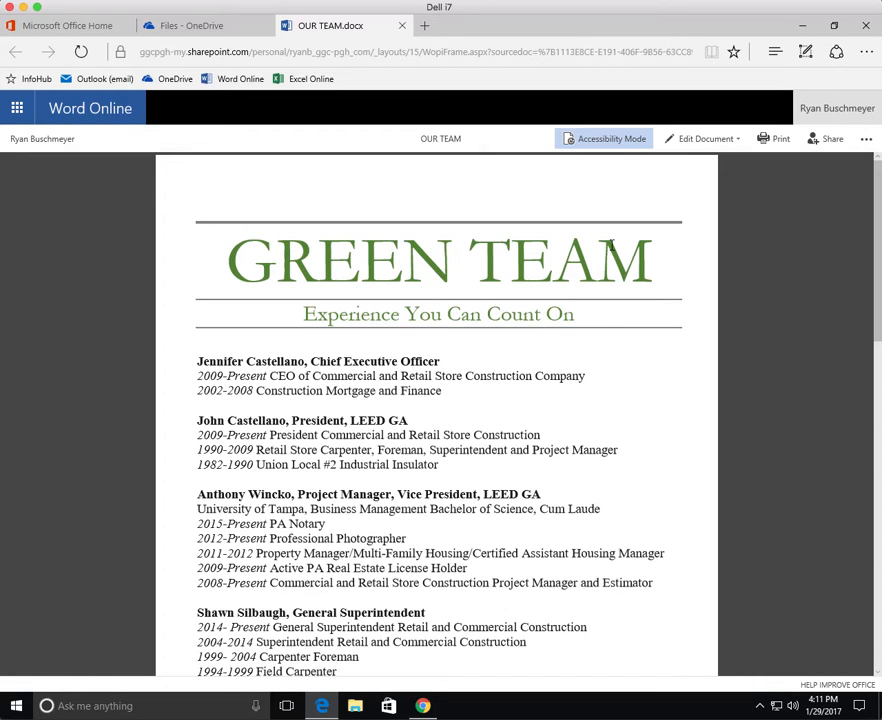
click(402, 26)
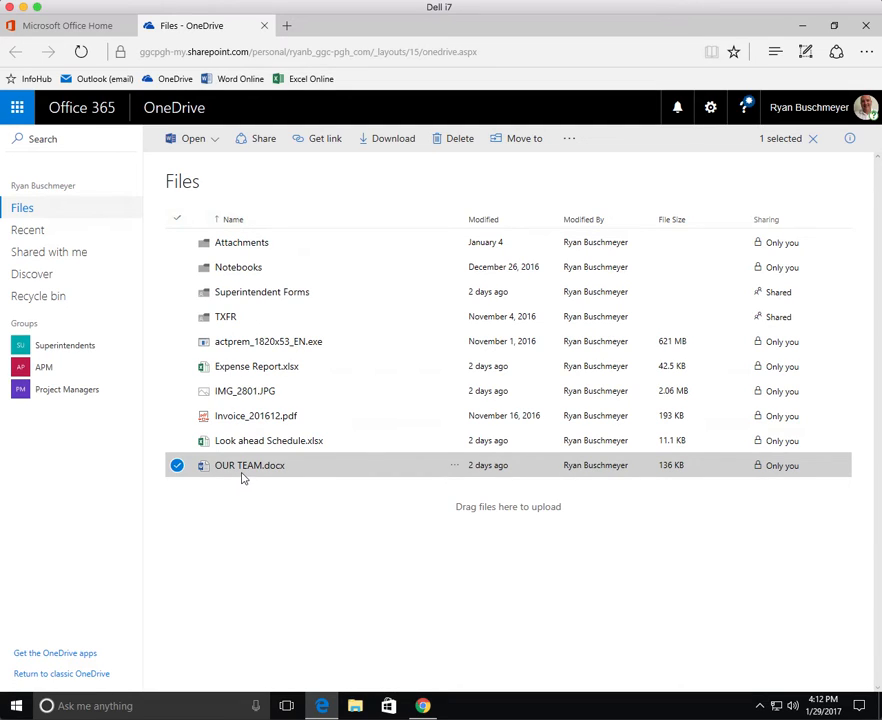
Restore OUR TEAM.docx to version 3.0 from its version history, then reopen it.
click(177, 467)
click(177, 467)
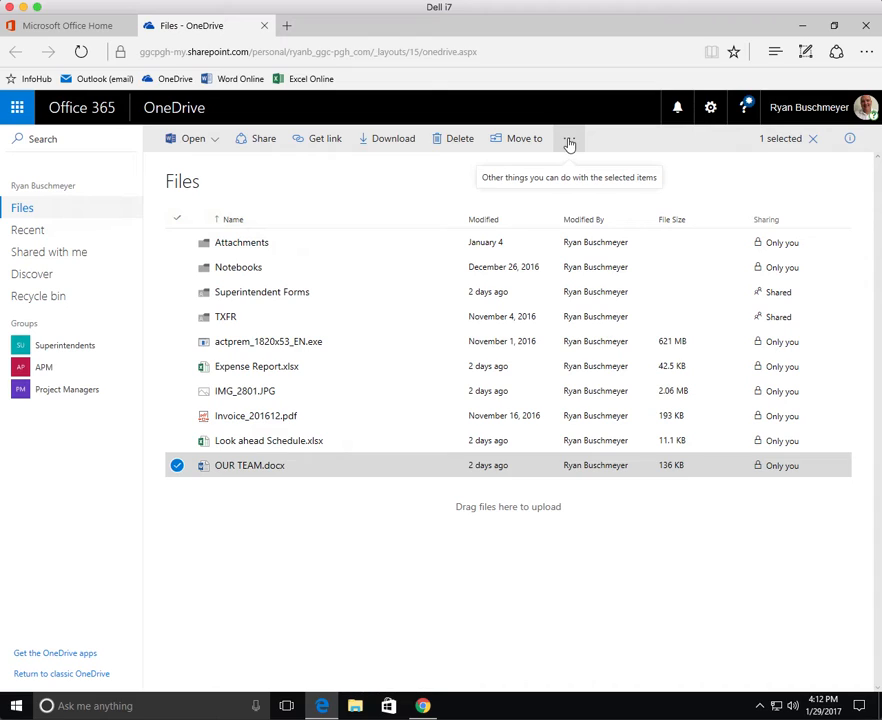
click(569, 143)
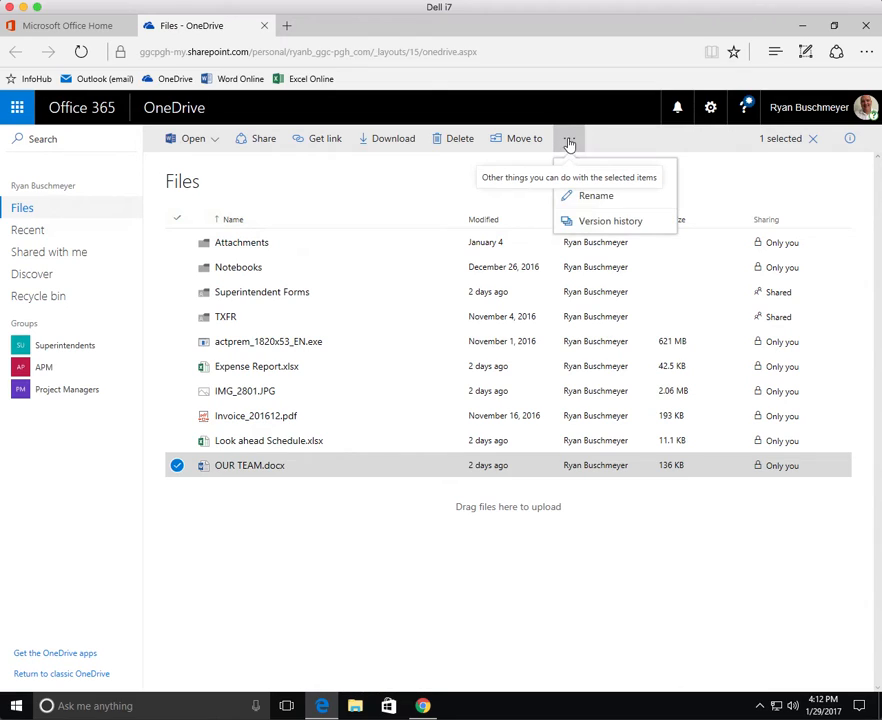
click(608, 224)
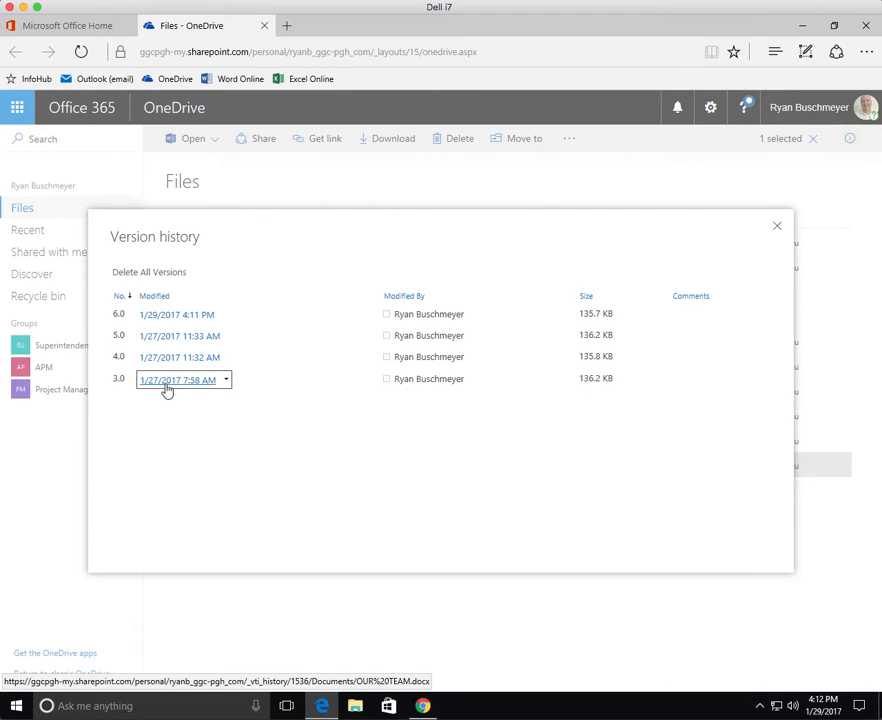
click(227, 383)
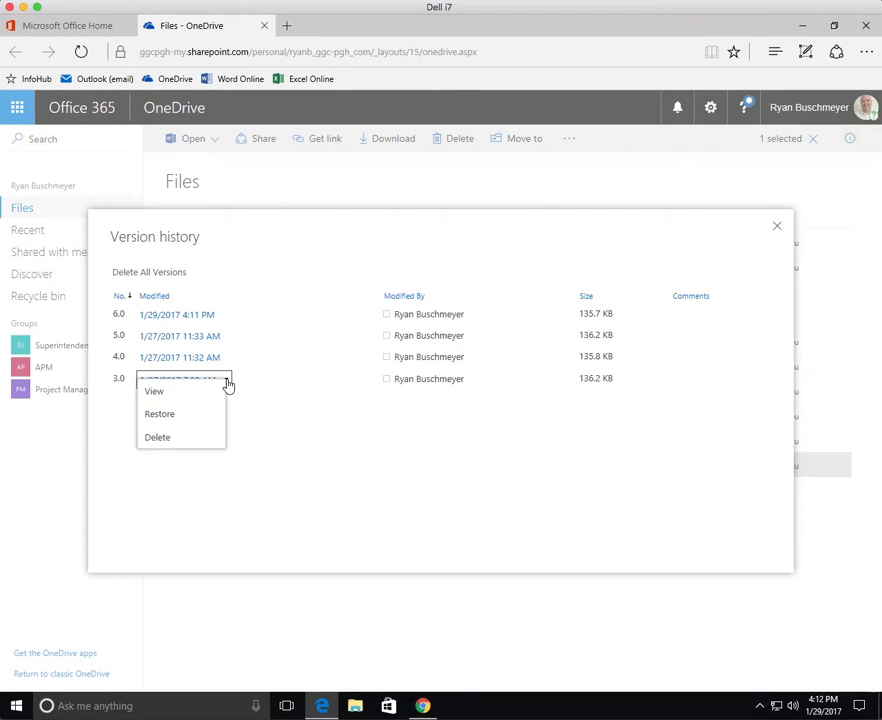
click(164, 418)
click(363, 396)
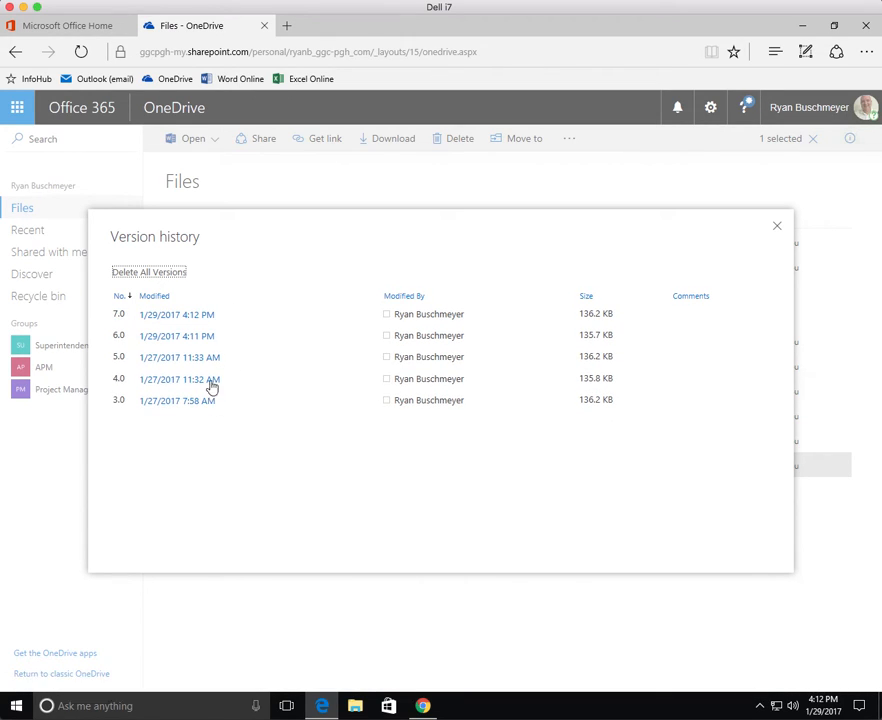
click(779, 228)
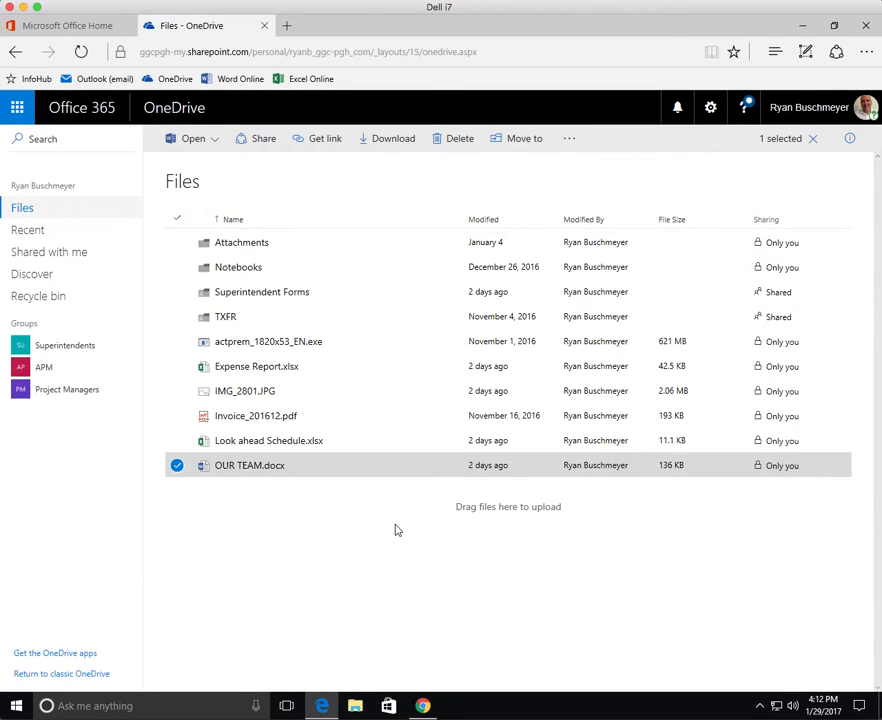
click(231, 468)
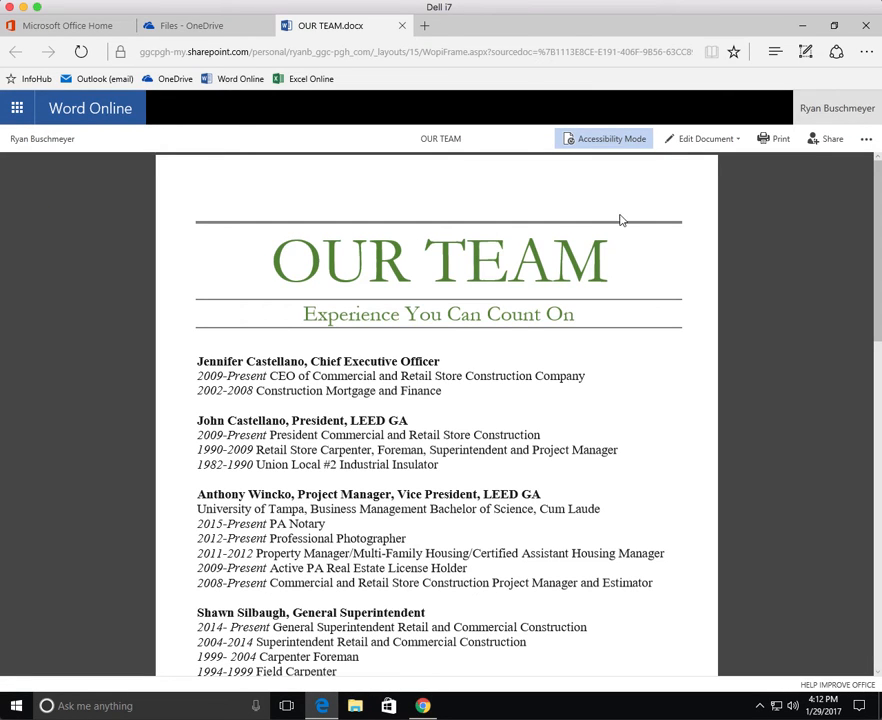
Close the restored OUR TEAM document, returning to OneDrive's Files list.
click(402, 27)
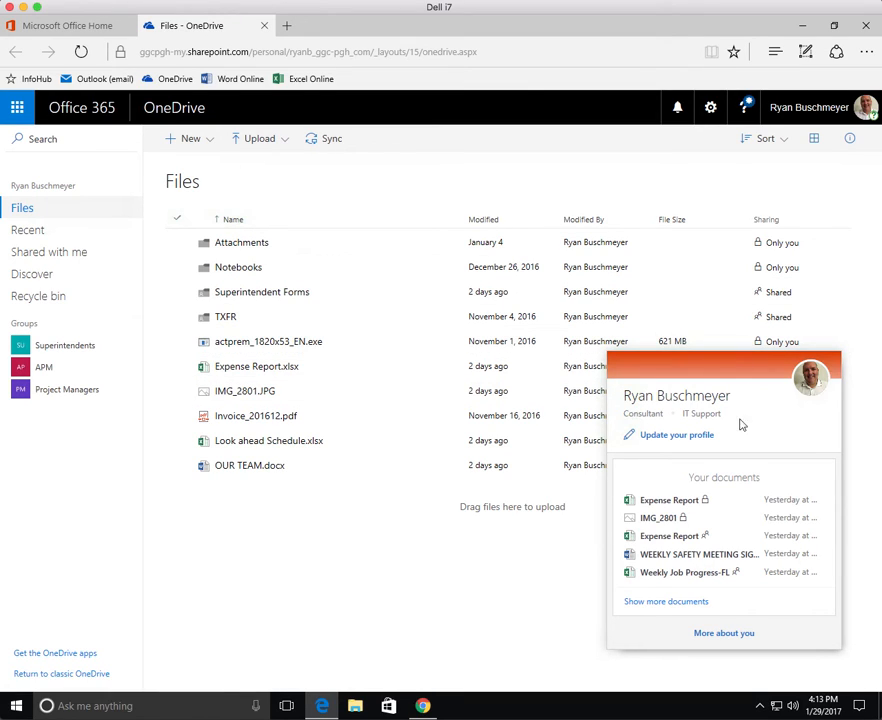
Upload IMG_2801 and IMG_2813 from Camera Roll into OneDrive Files.
click(284, 142)
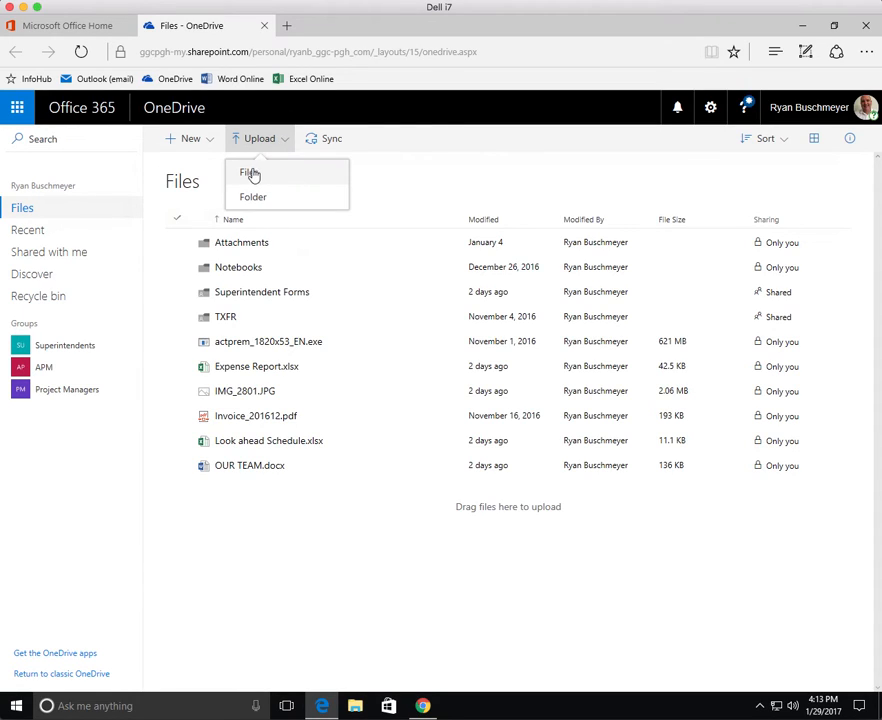
click(256, 176)
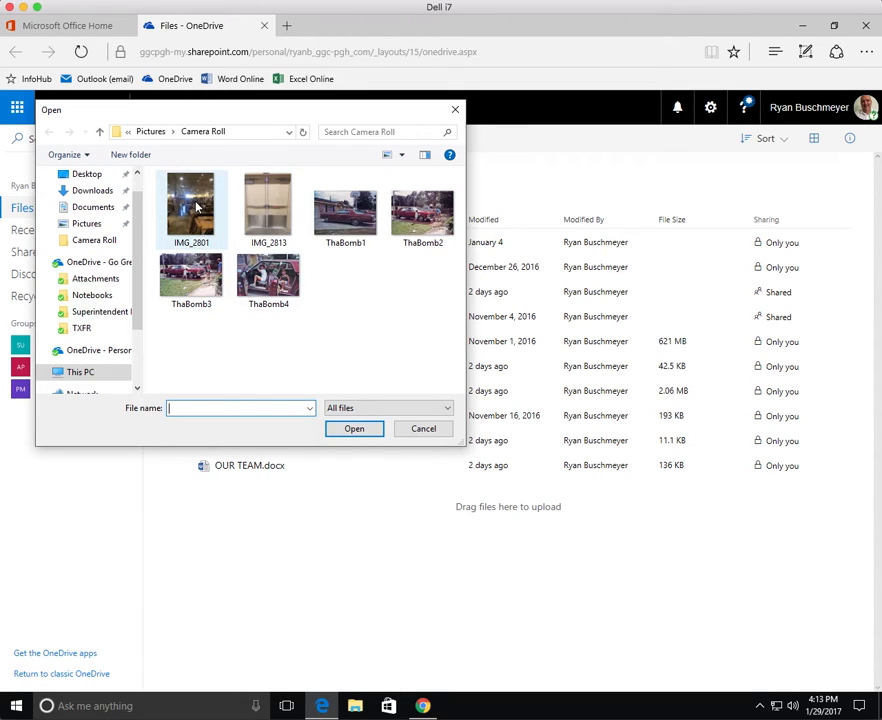
click(198, 206)
ctrl+click(260, 211)
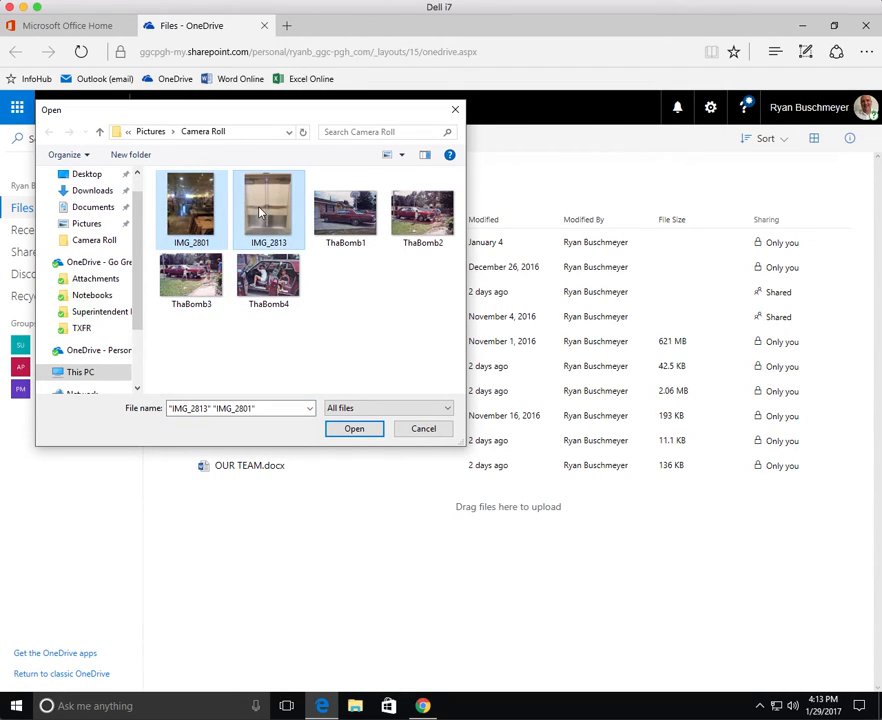
click(357, 431)
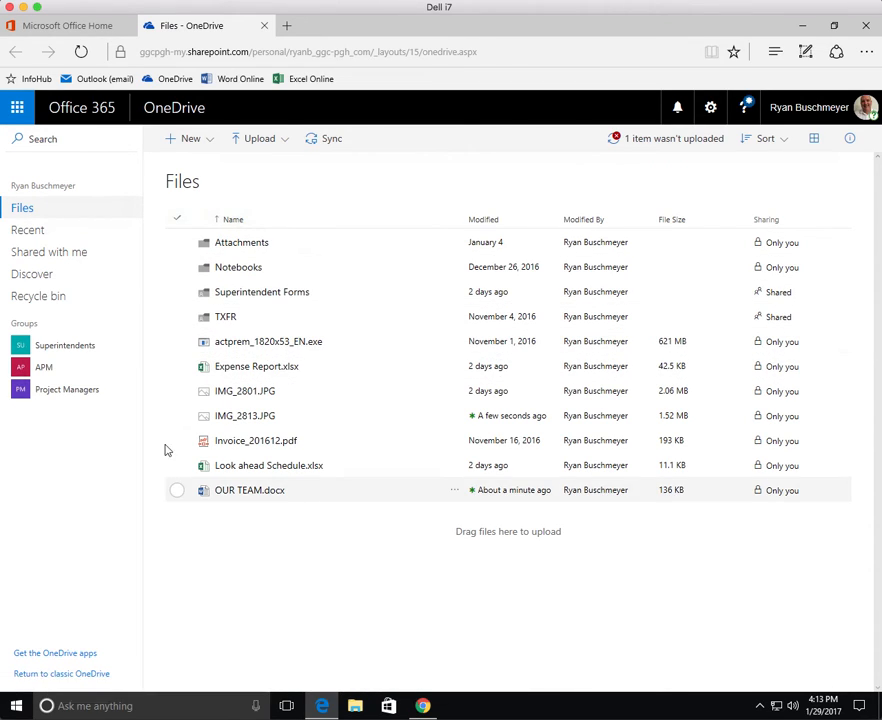
Open the colleague's folder from the Shared with me list.
click(57, 256)
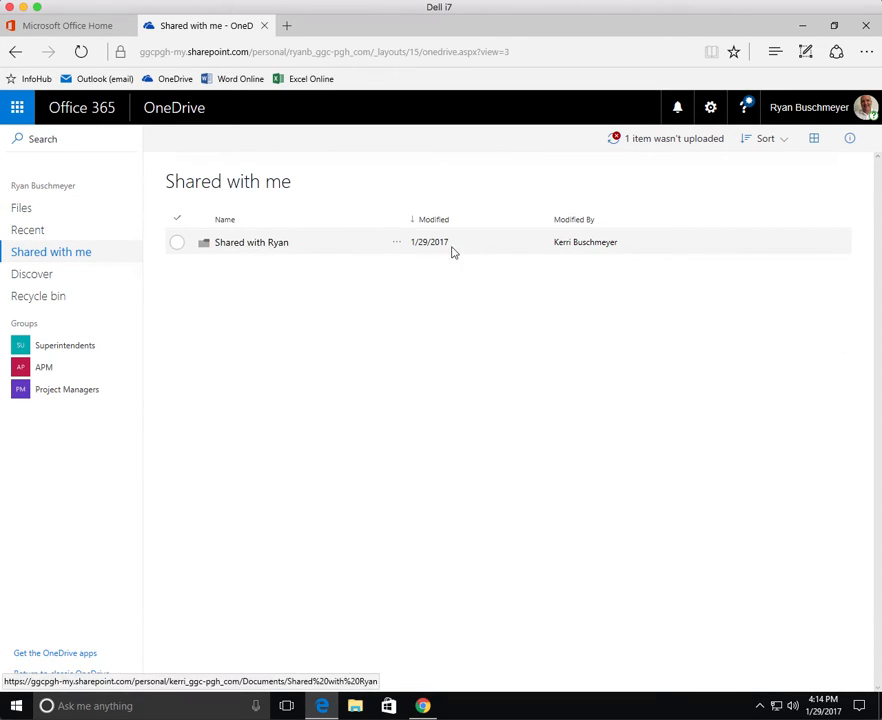
mouse_move(568, 250)
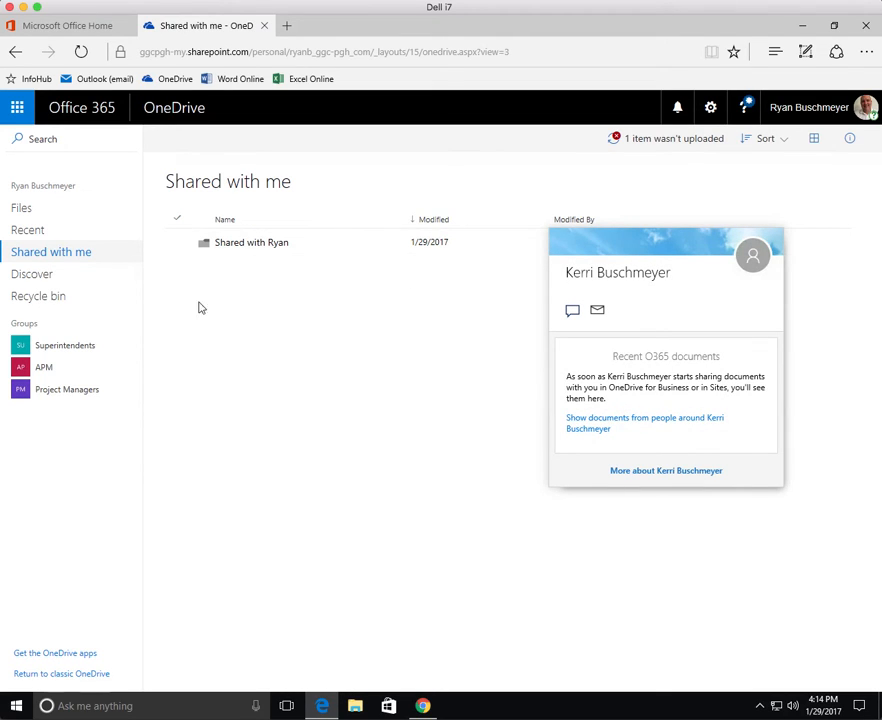
click(252, 243)
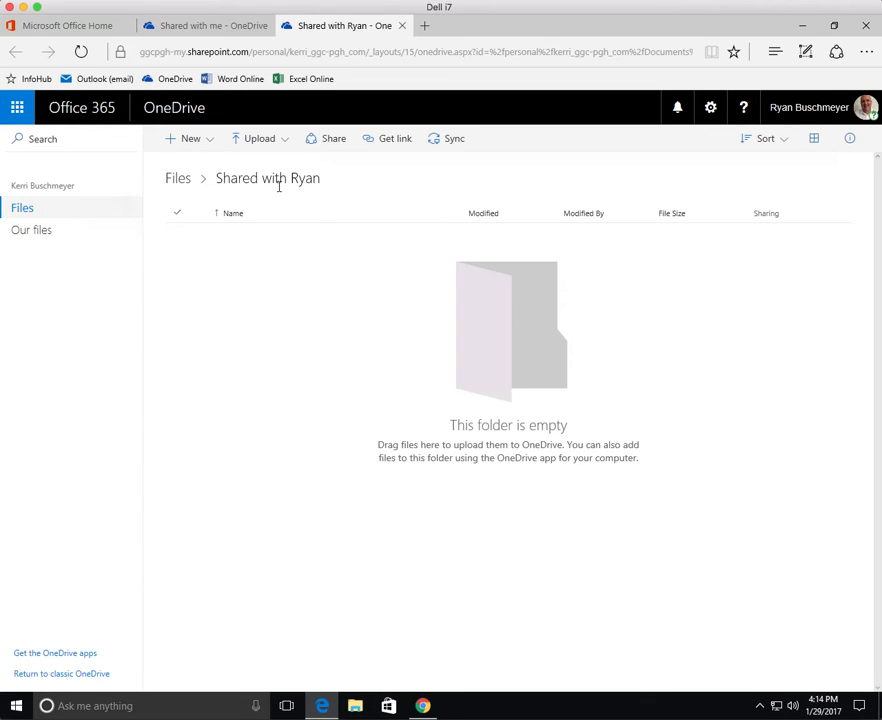
Drag ThaBomb1–4.jpg from Pictures > Camera Roll into the shared folder page.
click(275, 144)
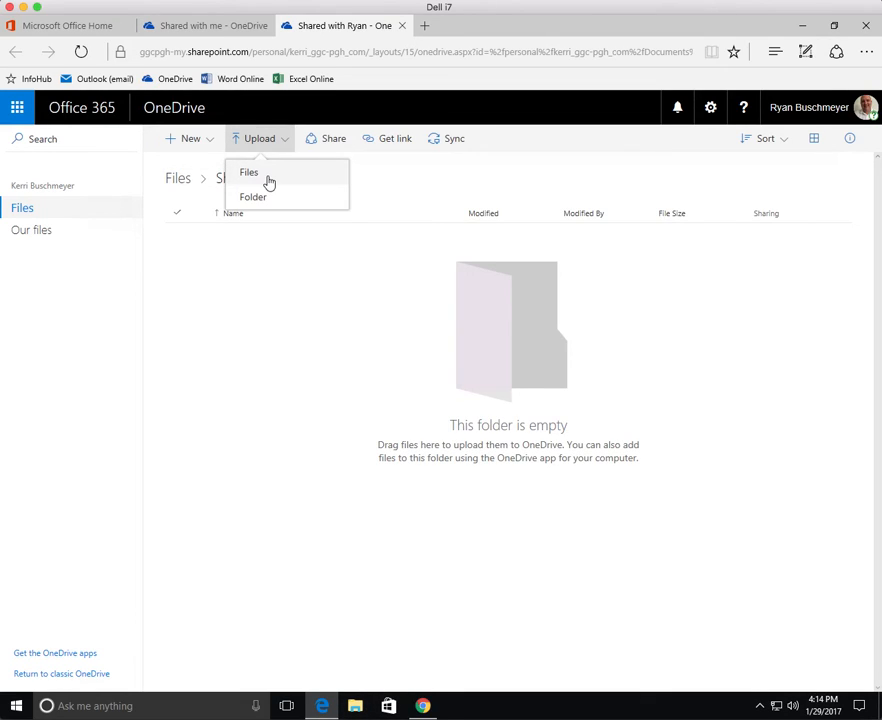
click(327, 294)
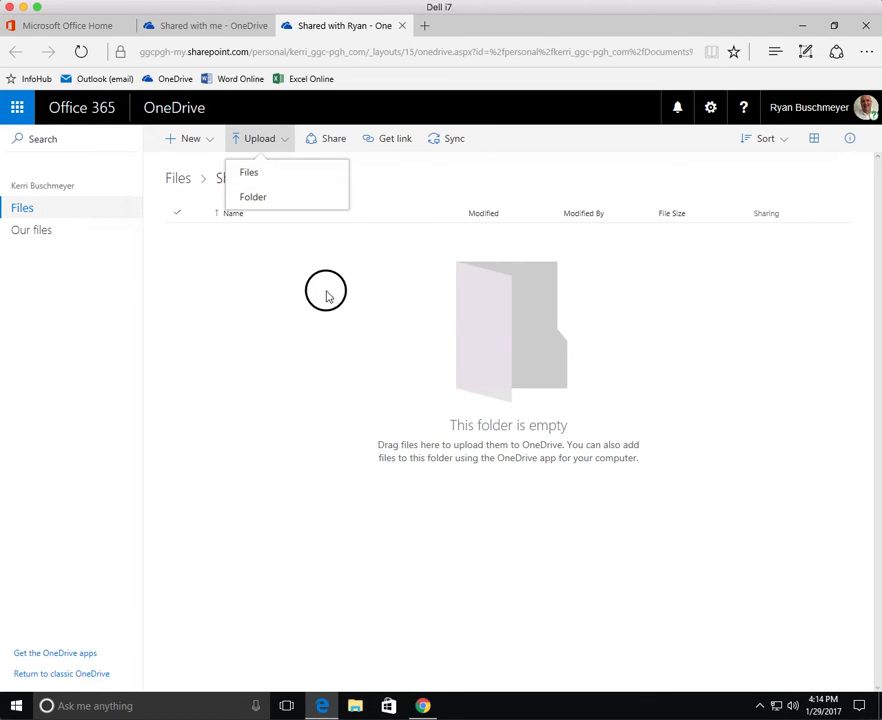
click(355, 706)
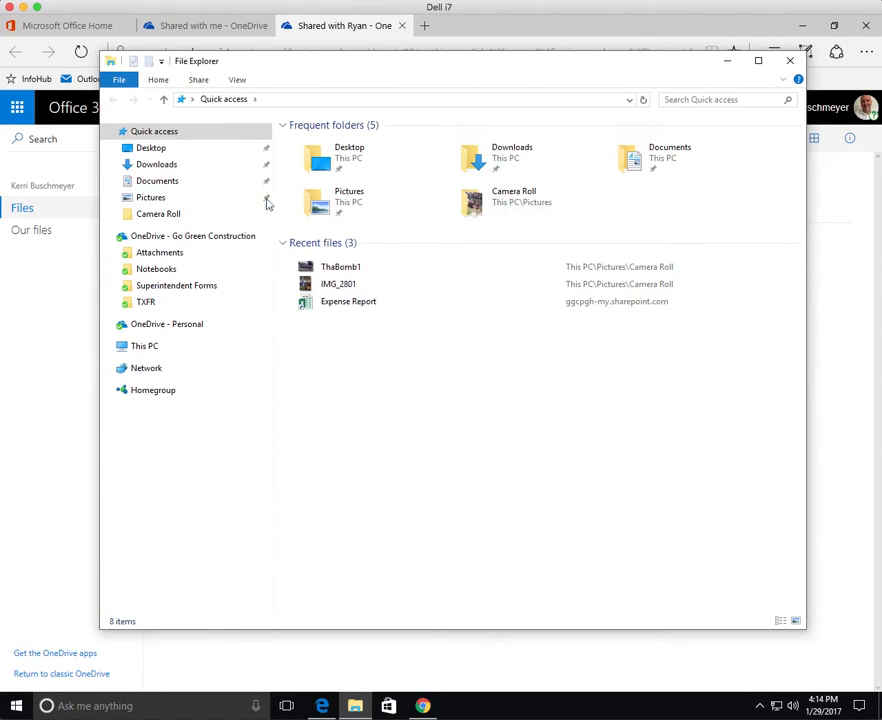
click(149, 197)
double_click(319, 154)
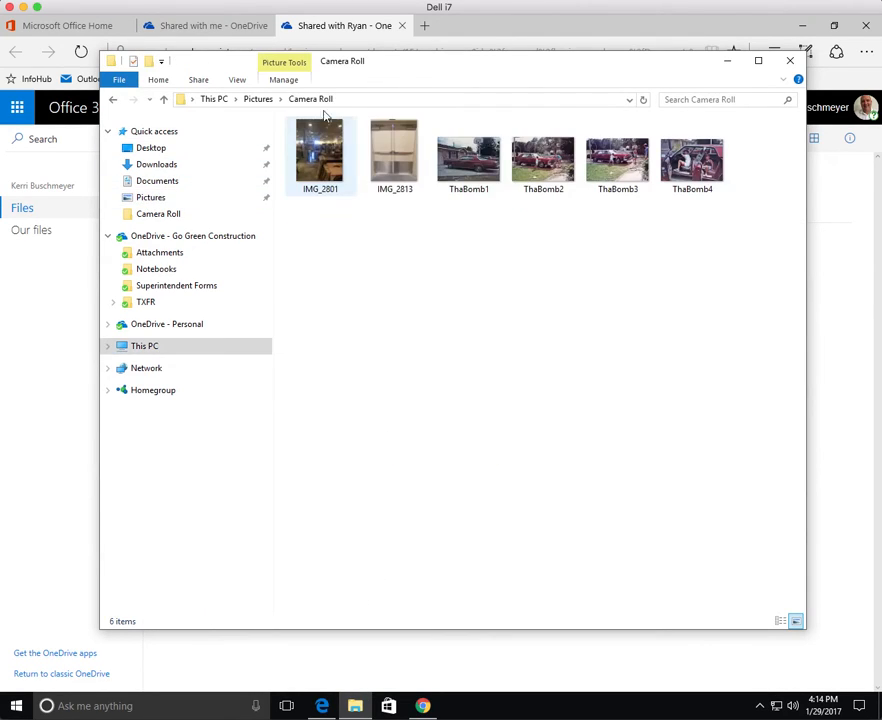
drag(417, 69, 318, 362)
drag(352, 527, 610, 319)
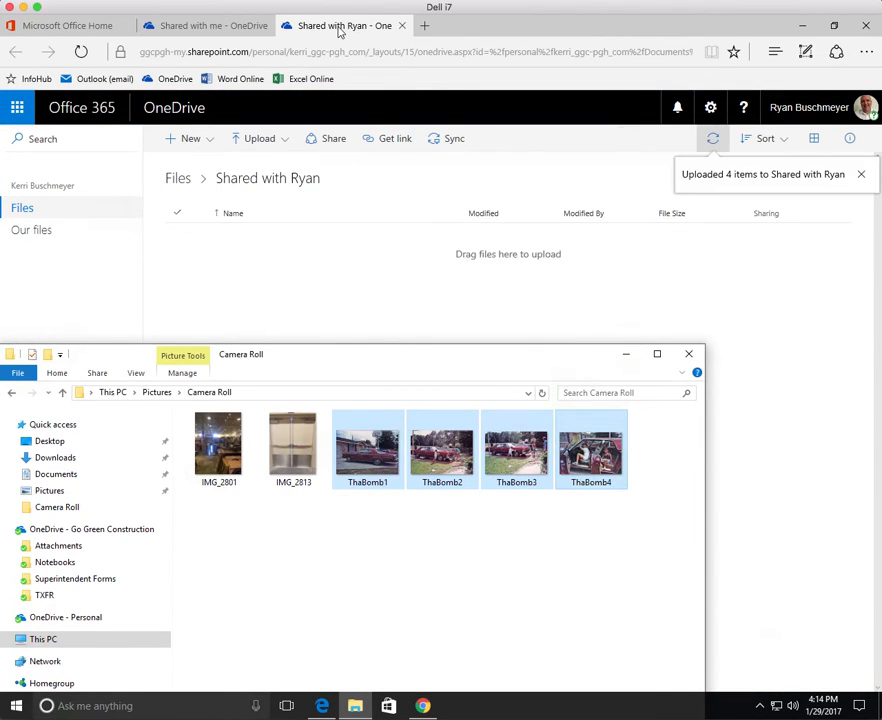
Return to OneDrive, dismiss the upload notice, and go up to the Files list.
click(339, 28)
click(303, 421)
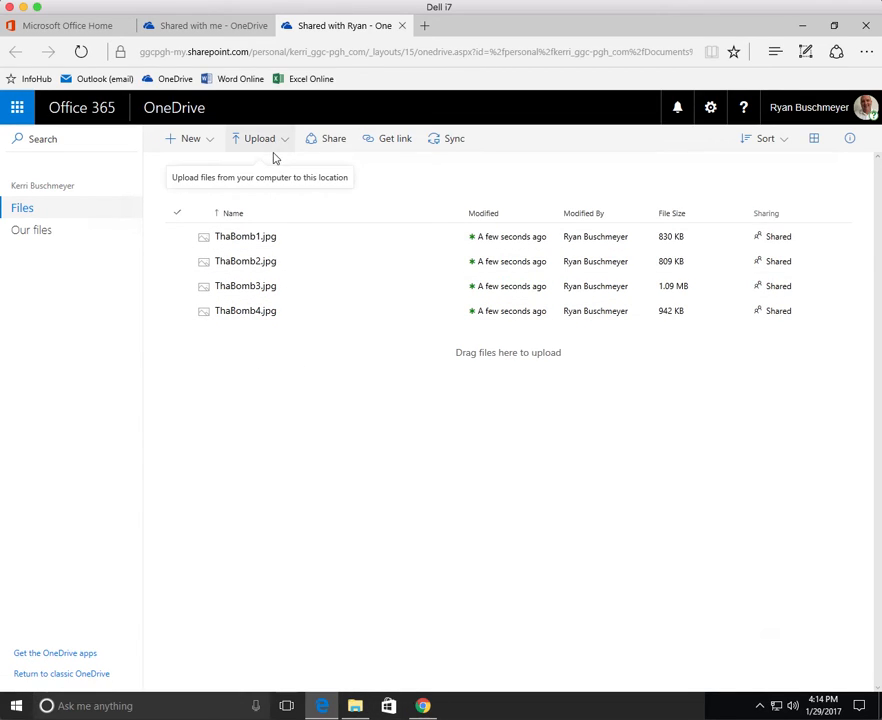
click(354, 705)
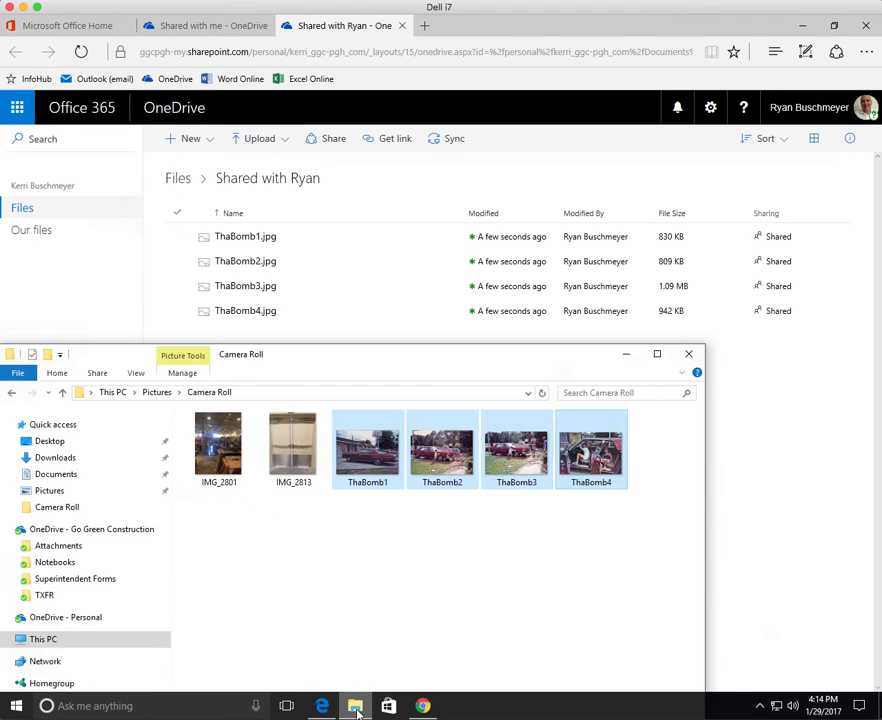
click(790, 443)
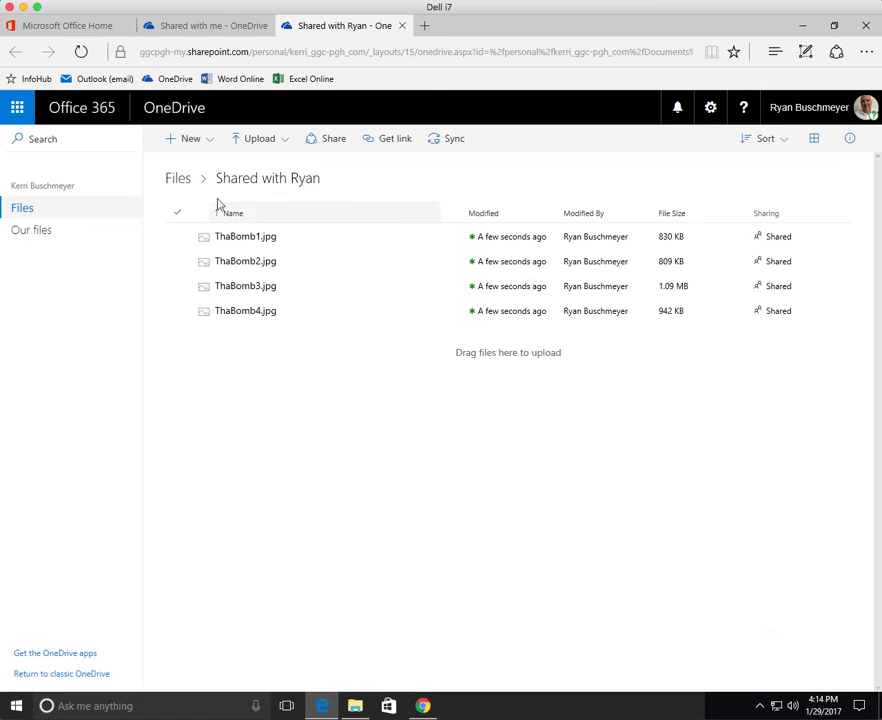
click(181, 179)
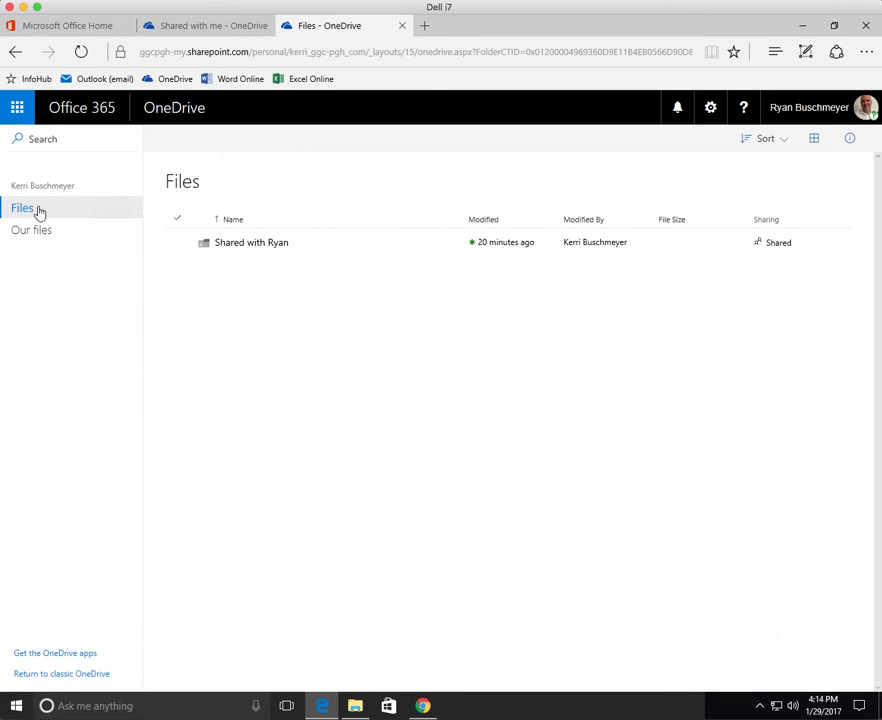
Close the extra Files tab and open your own Superintendent Forms folder with its three shared forms.
click(203, 25)
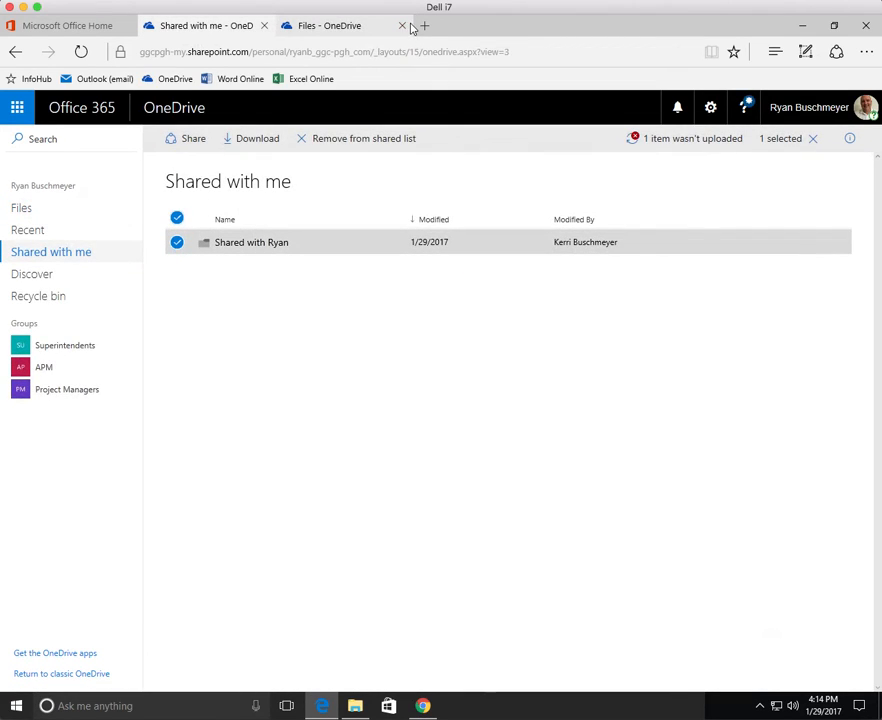
click(402, 25)
click(26, 209)
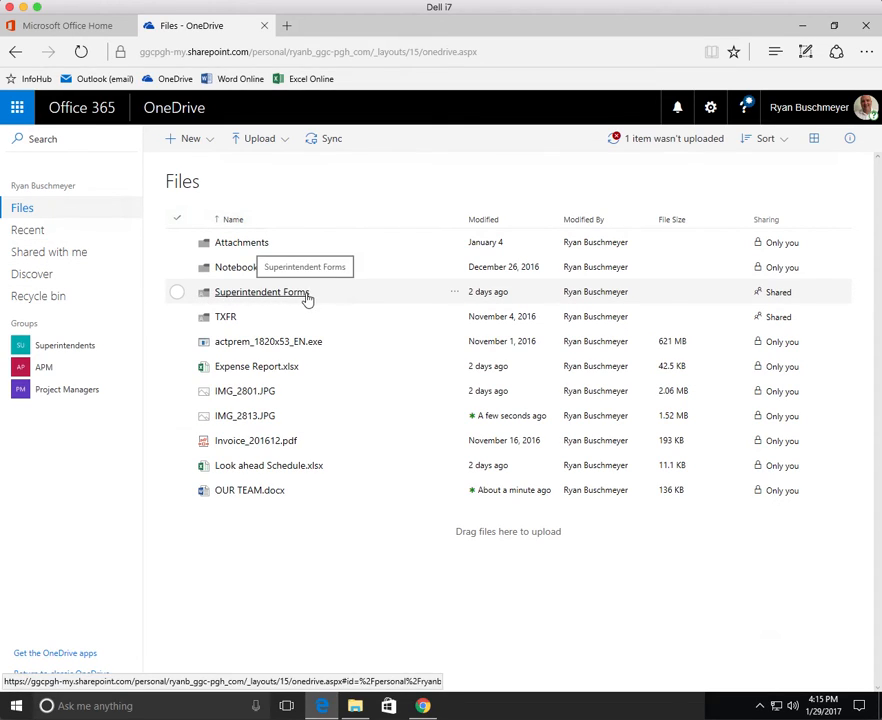
click(249, 297)
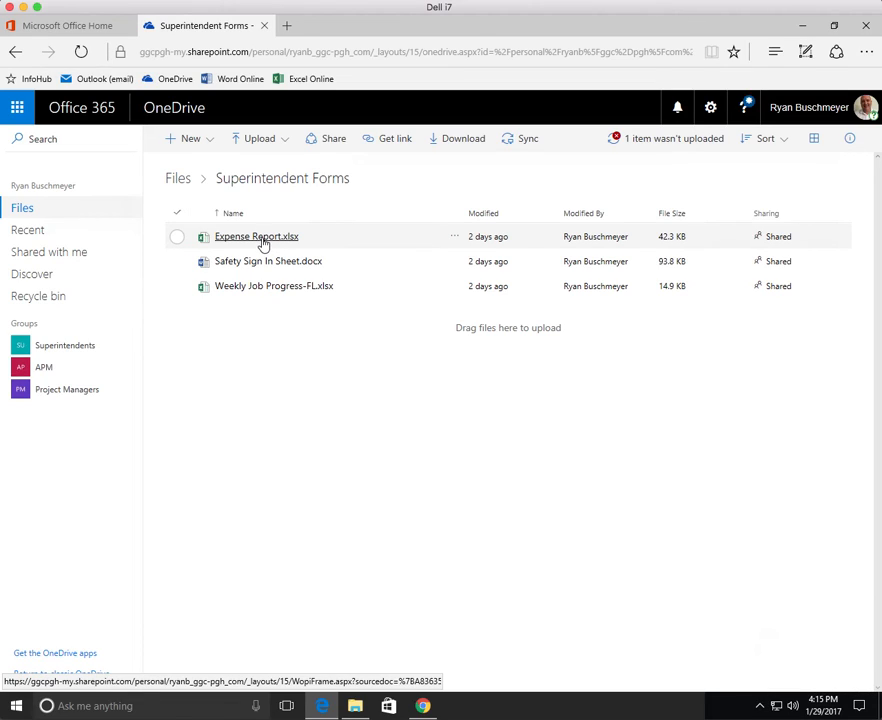
click(176, 238)
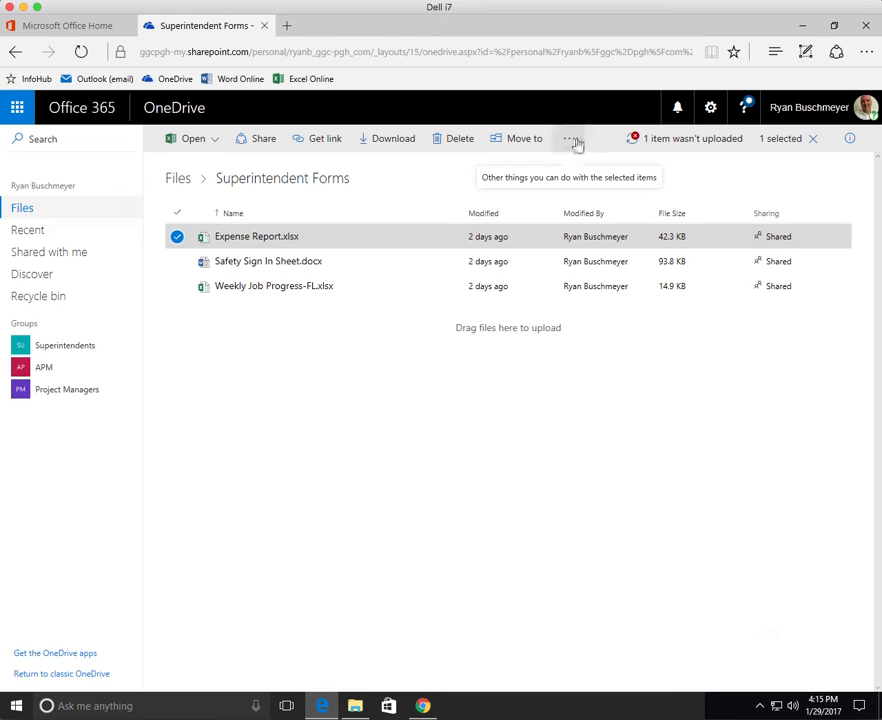
click(576, 144)
click(583, 174)
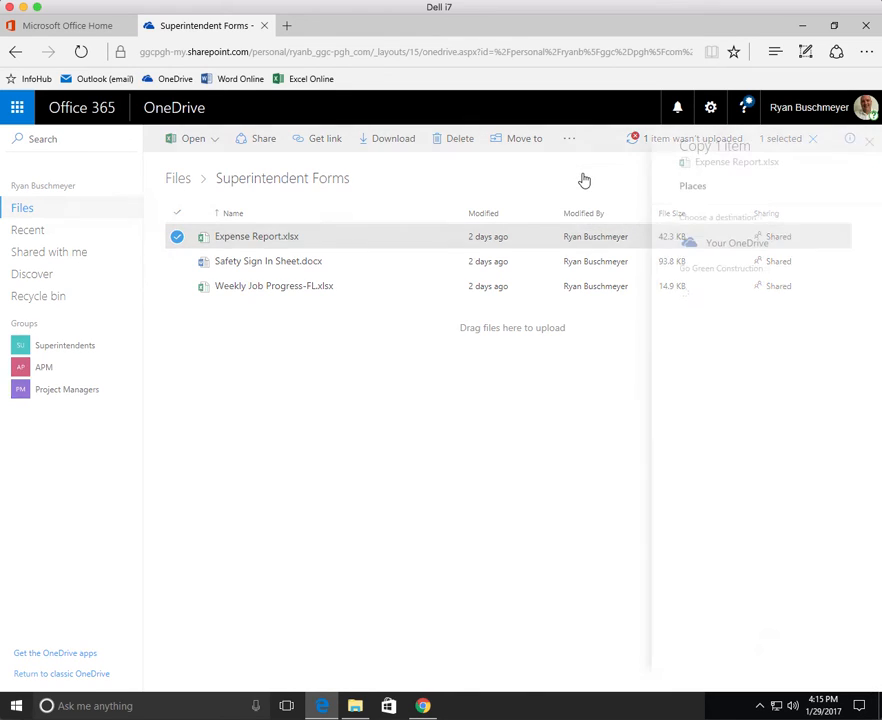
click(712, 241)
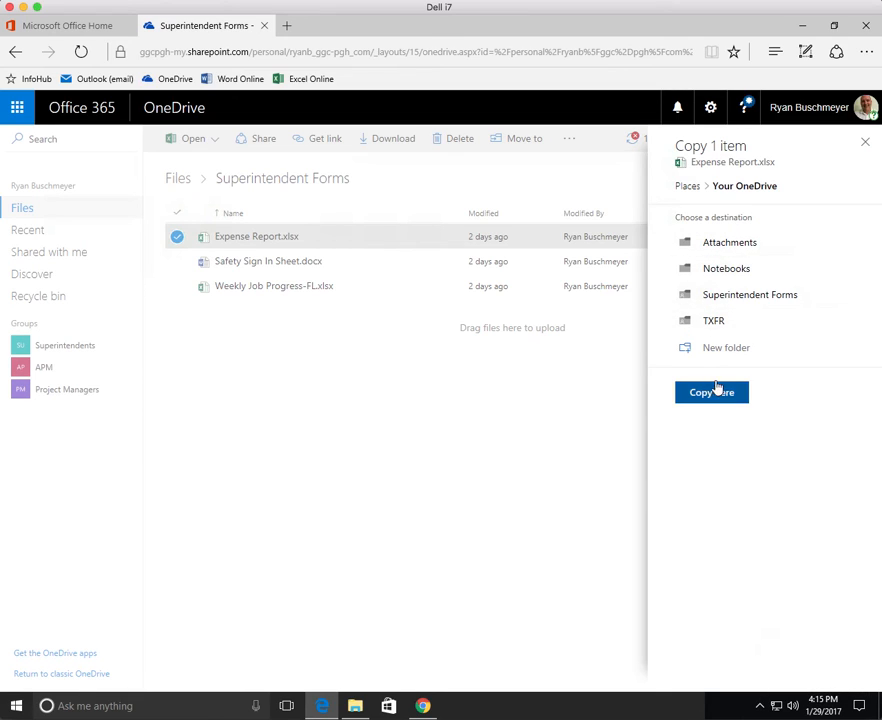
click(469, 377)
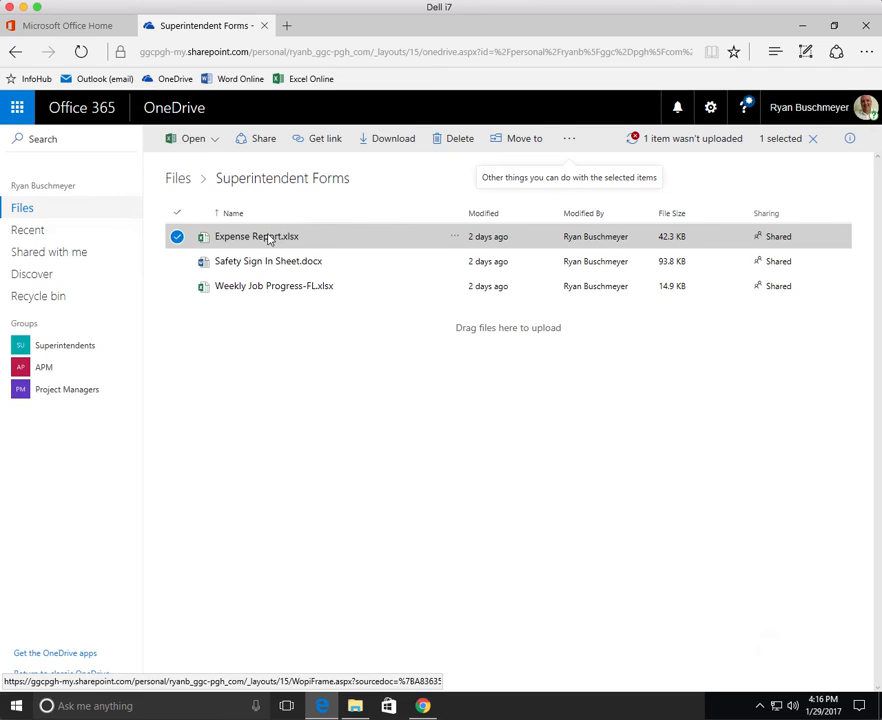
click(568, 141)
click(632, 173)
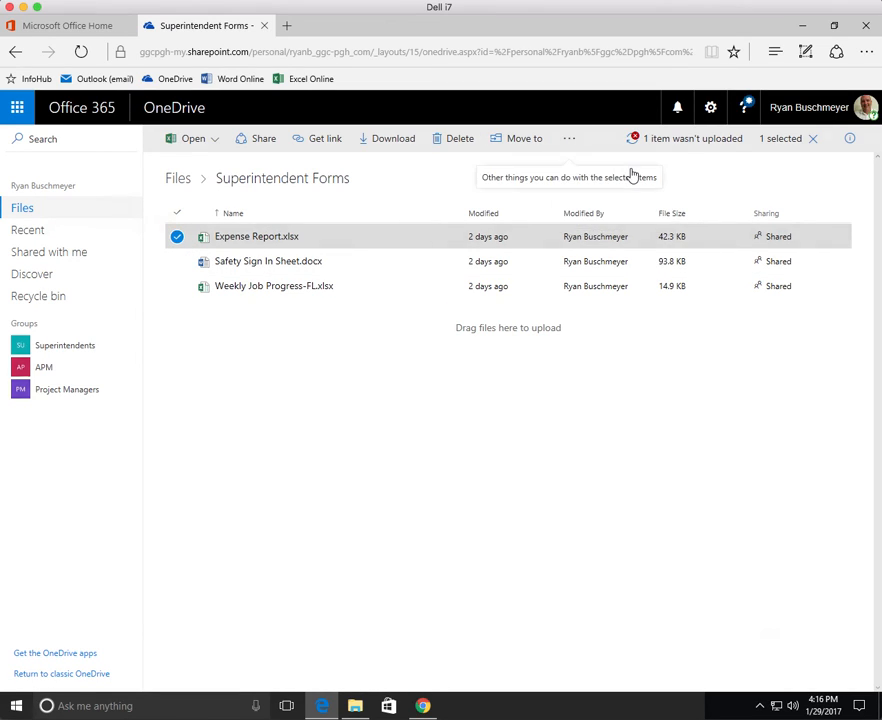
click(750, 251)
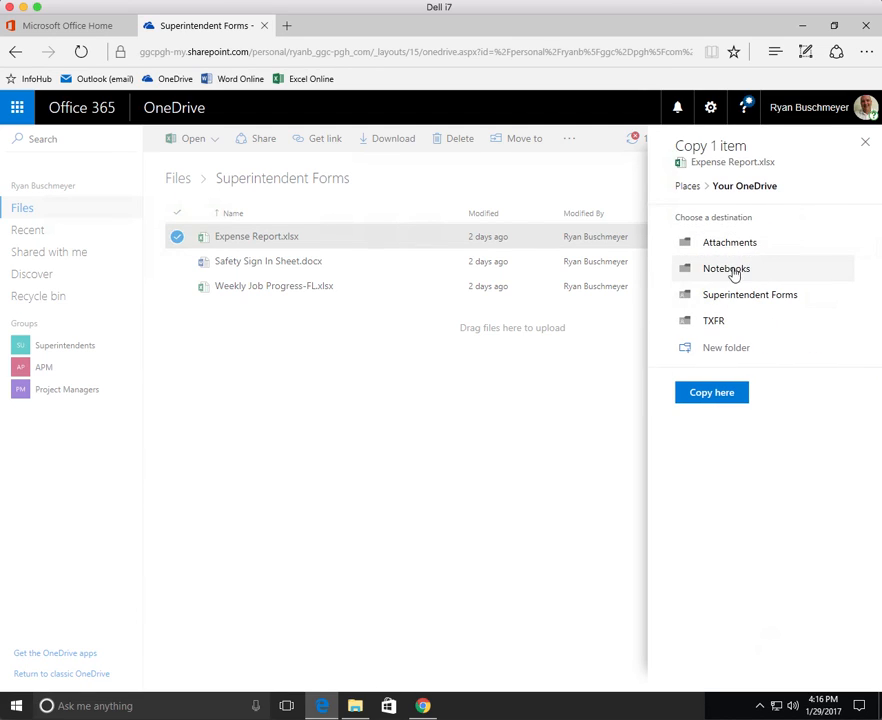
click(547, 425)
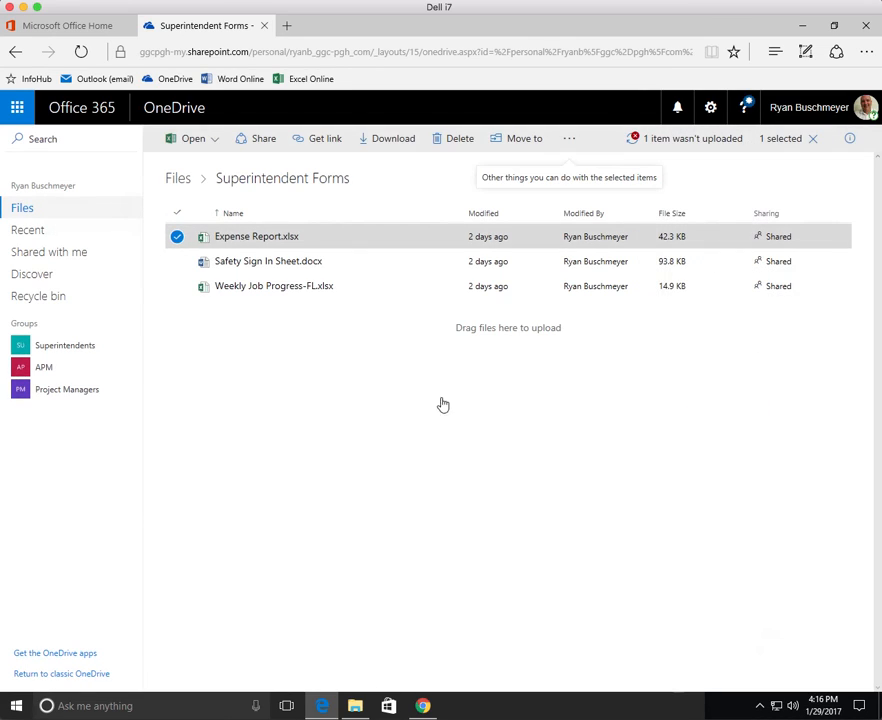
click(176, 238)
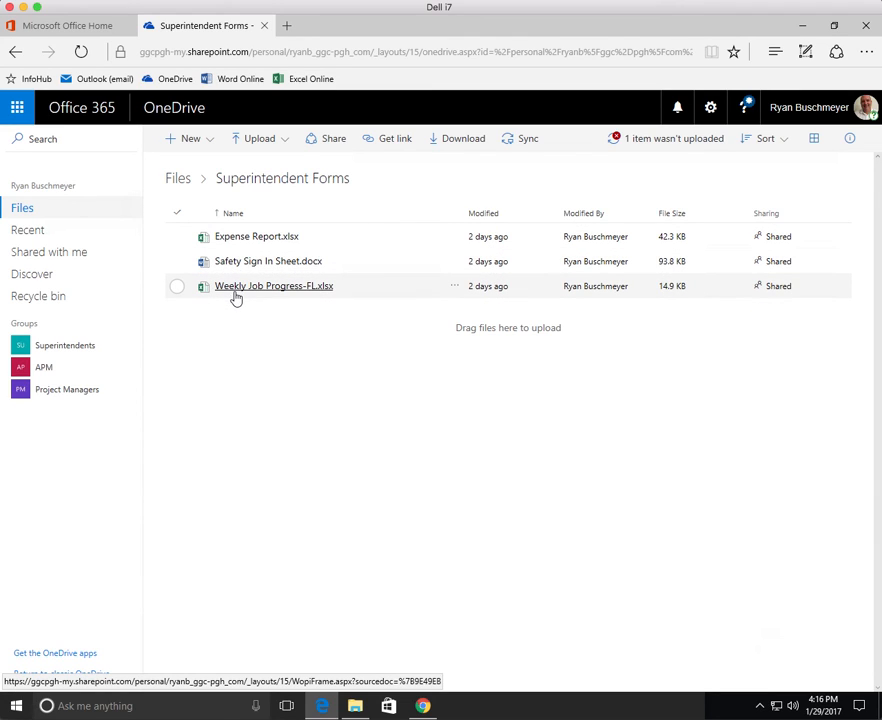
click(248, 238)
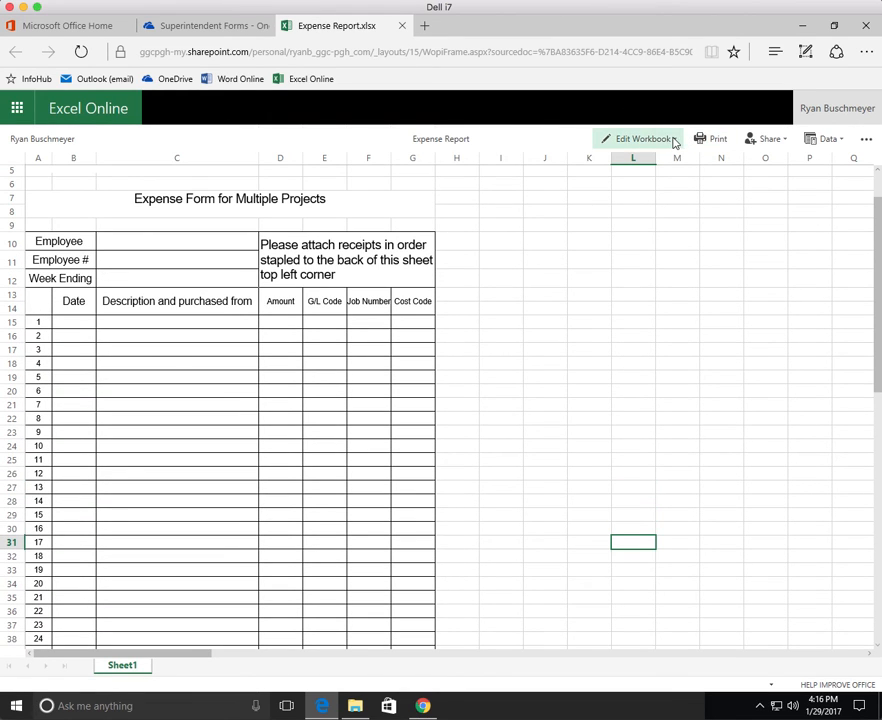
click(674, 144)
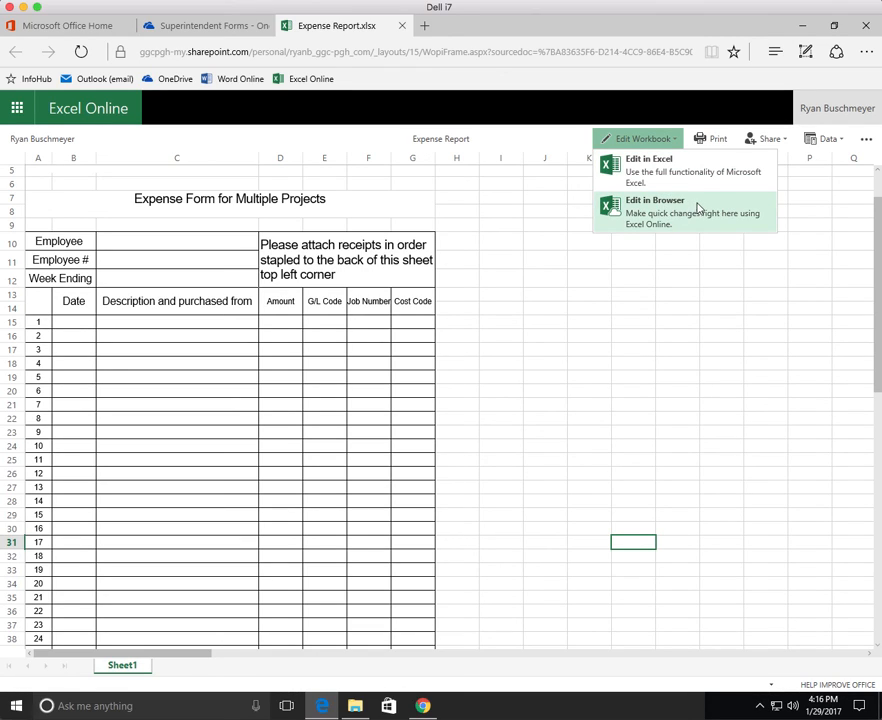
click(669, 303)
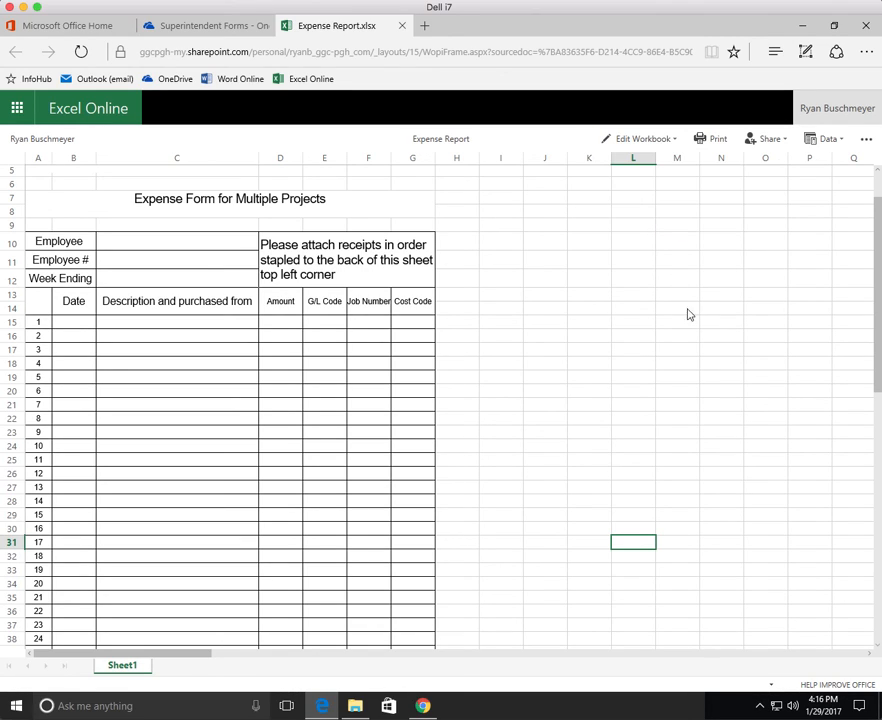
click(401, 26)
click(438, 341)
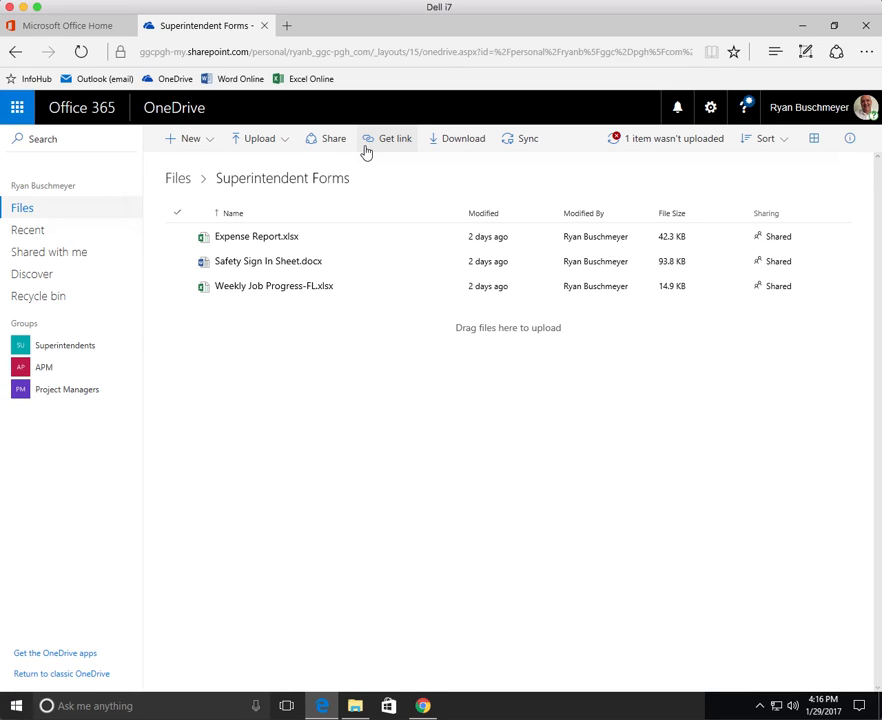
Close the Superintendent Forms OneDrive tab, leaving the Microsoft Office Home page showing.
click(333, 333)
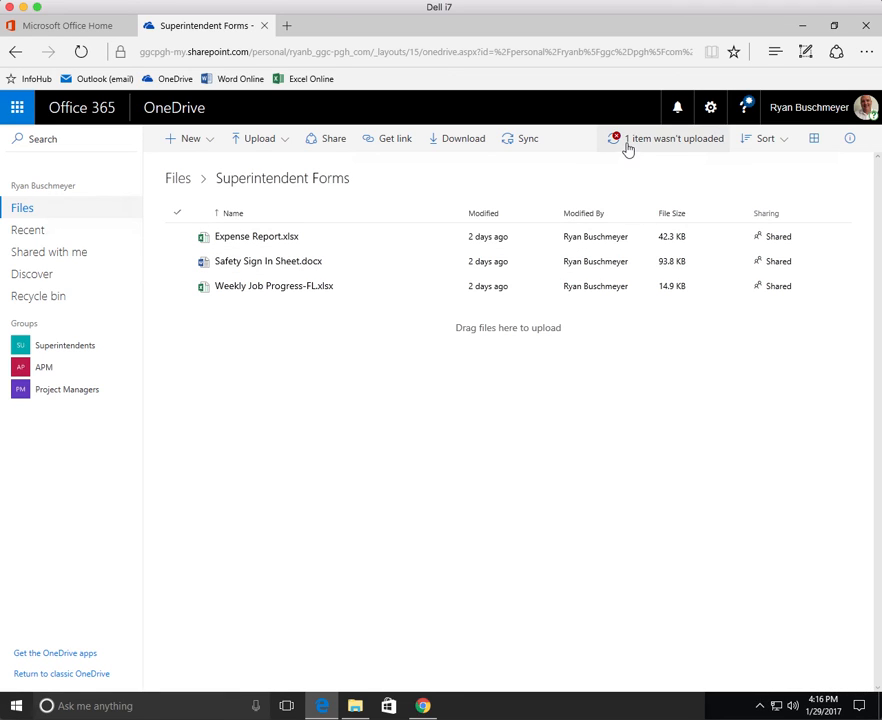
click(196, 26)
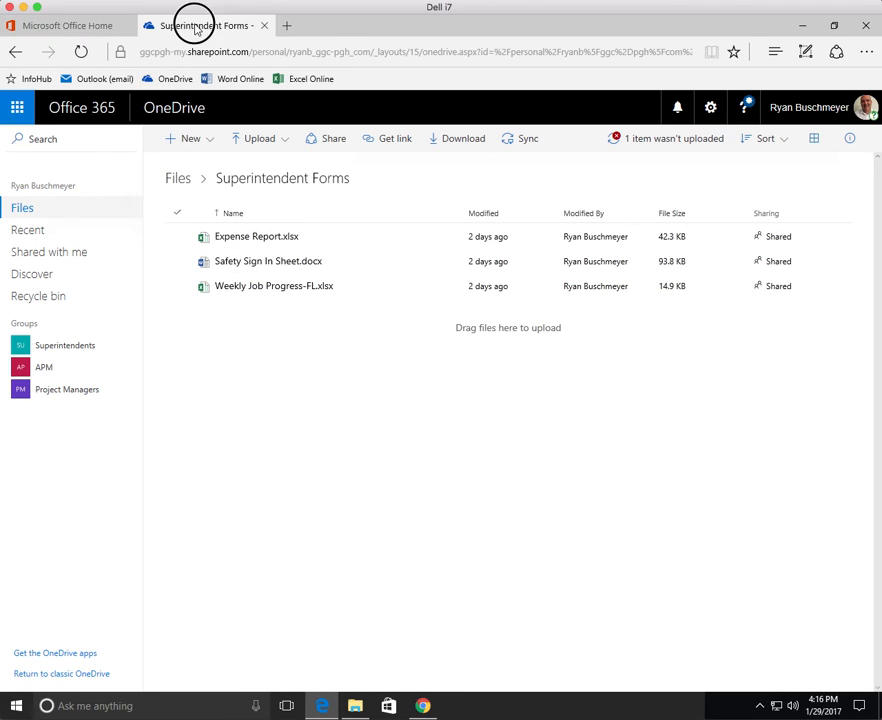
click(80, 28)
click(230, 26)
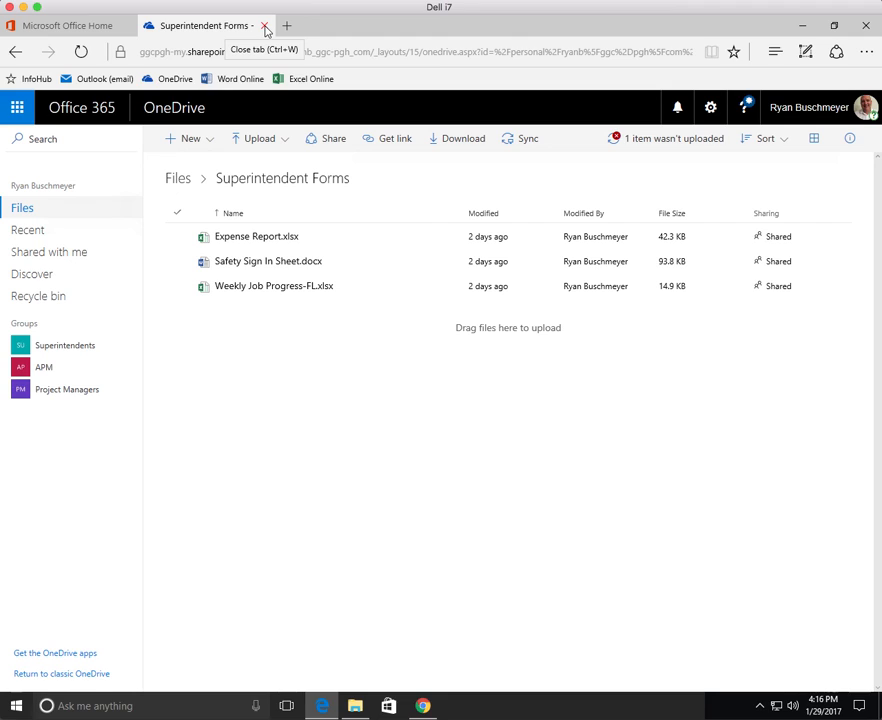
click(265, 27)
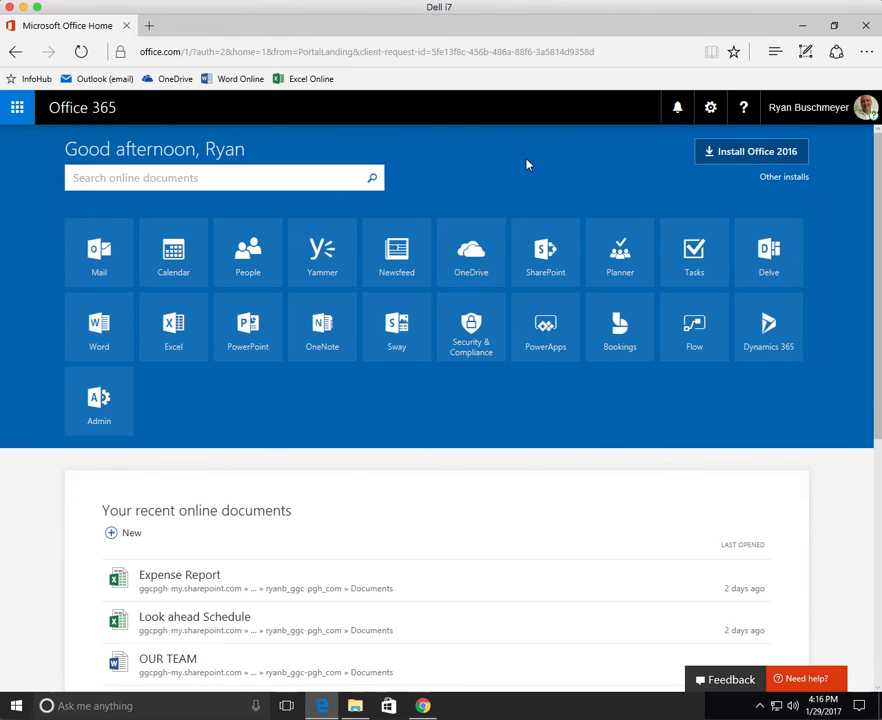